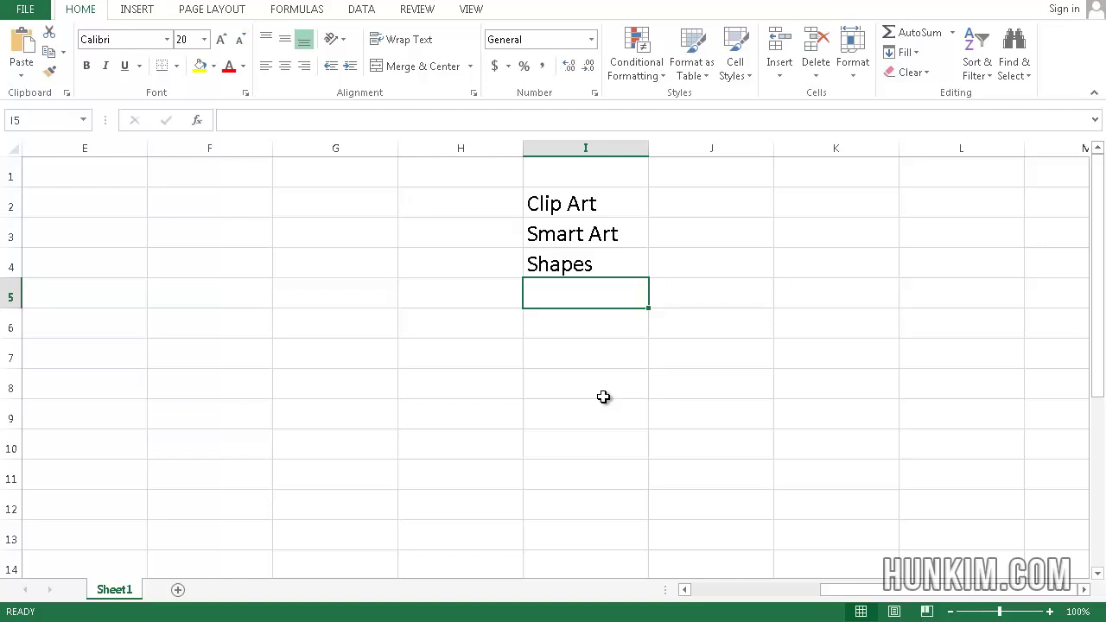
Step: Make cell E1 active and bring up the INSERT ribbon tools
click(204, 206)
click(111, 168)
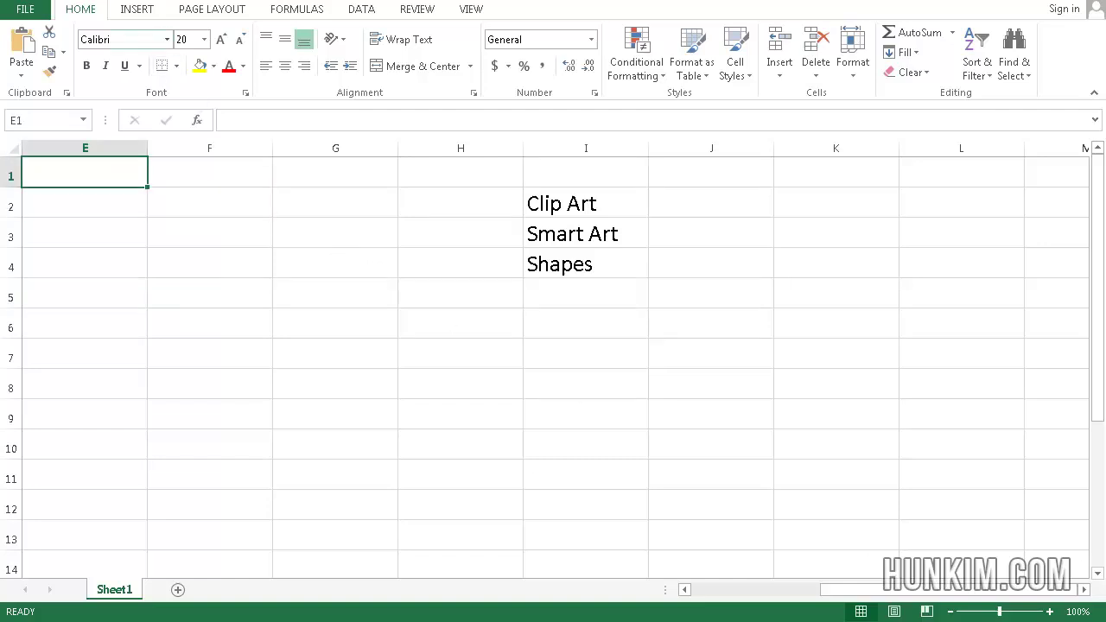
click(143, 12)
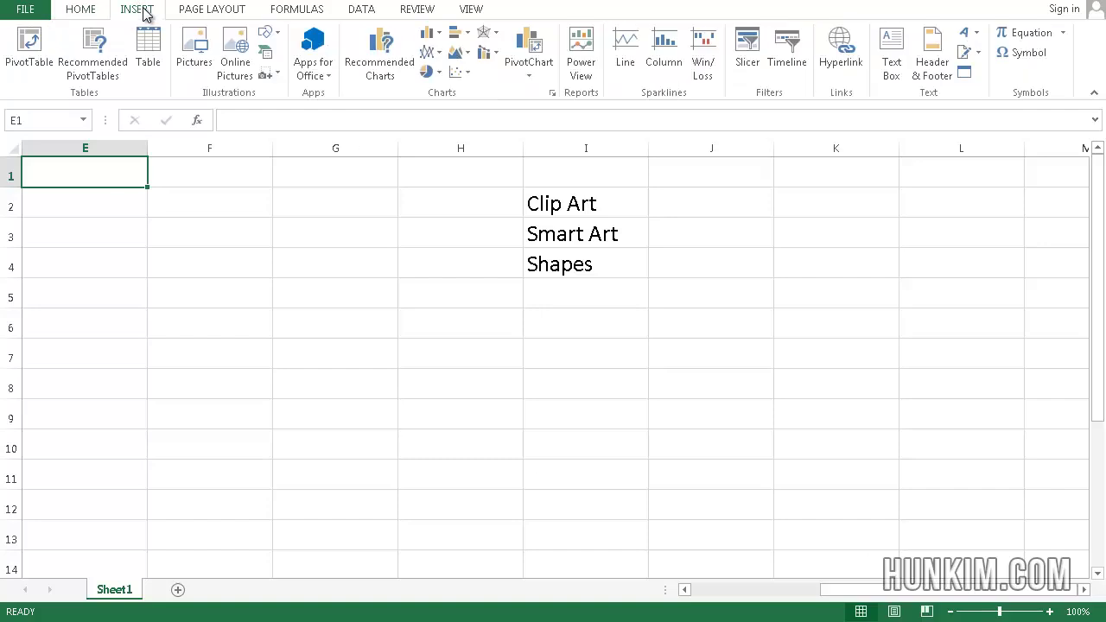
Step: Search Office.com clip art for 'cat' and insert the 'Cats watching mice drink in bowl' picture
click(234, 71)
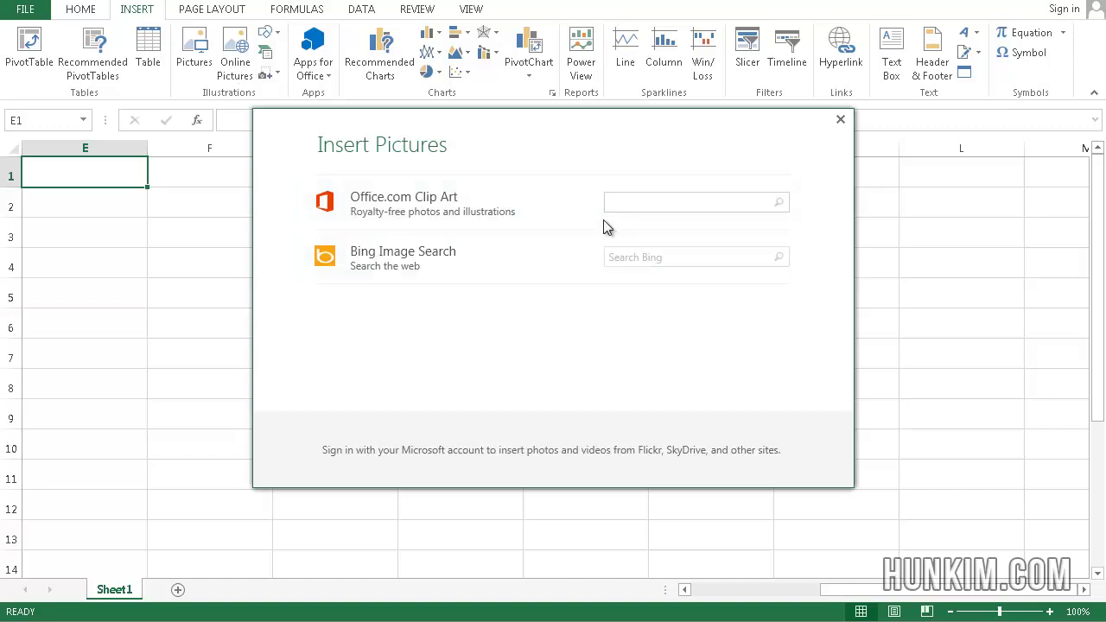
click(631, 205)
text(cat)
key(Return)
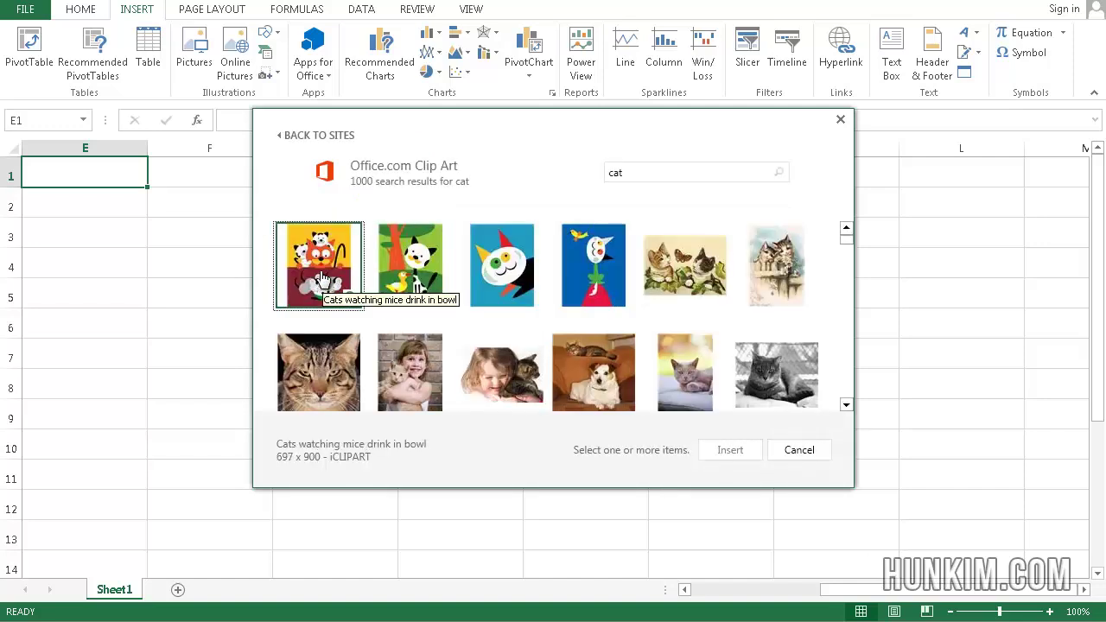
double_click(322, 264)
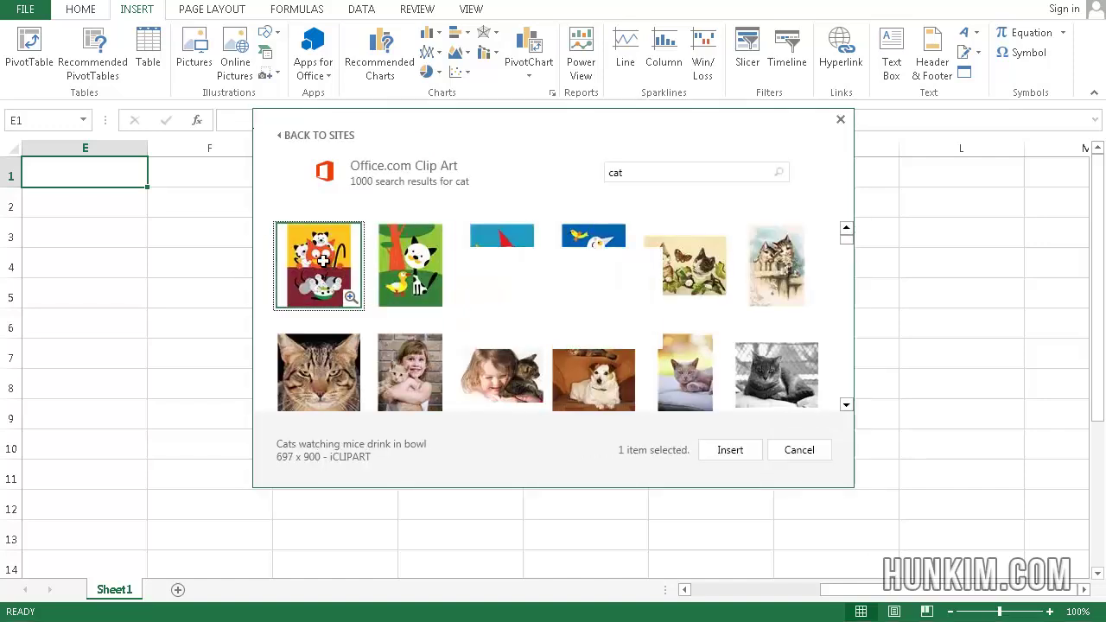
Step: Shrink the cat picture to 5.39 by 4.18 inches and place it over columns F–H
drag(497, 268, 639, 330)
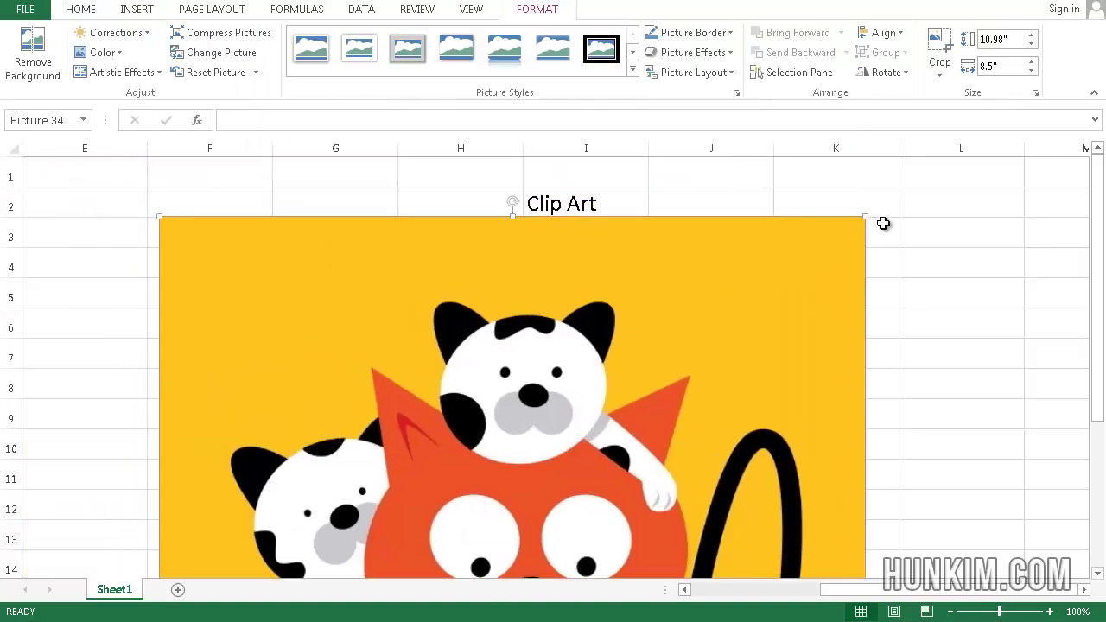
drag(862, 217, 427, 504)
drag(432, 544, 301, 192)
key(ctrl+z)
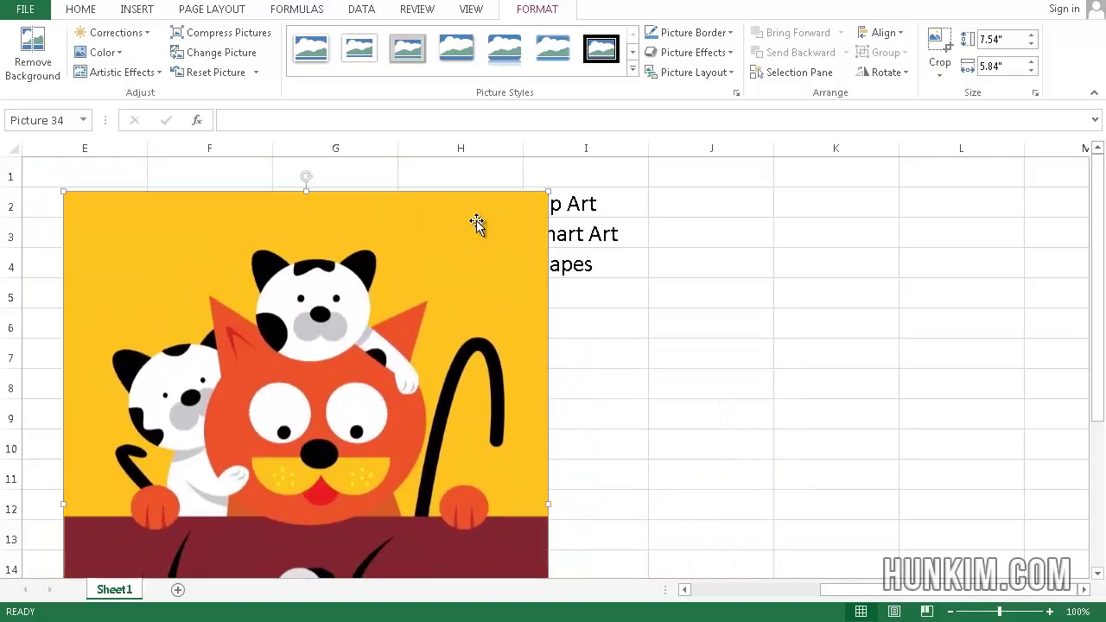
drag(548, 193, 385, 373)
drag(281, 455, 342, 248)
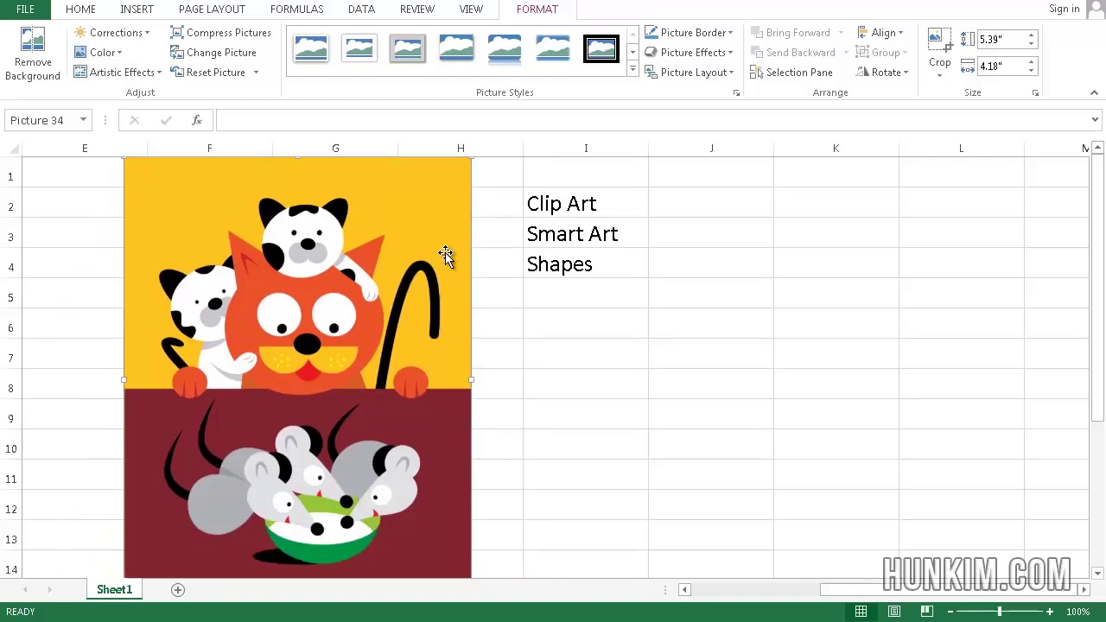
Step: Delete the cat picture, select the Smart Art cell I3, and show the INSERT tools
key(Delete)
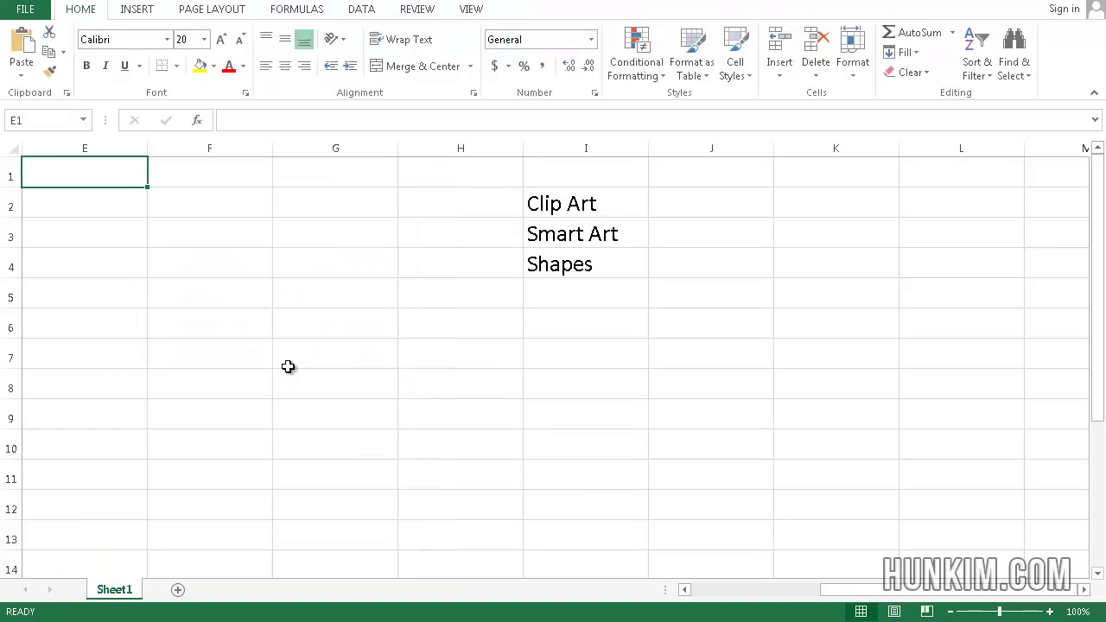
click(585, 239)
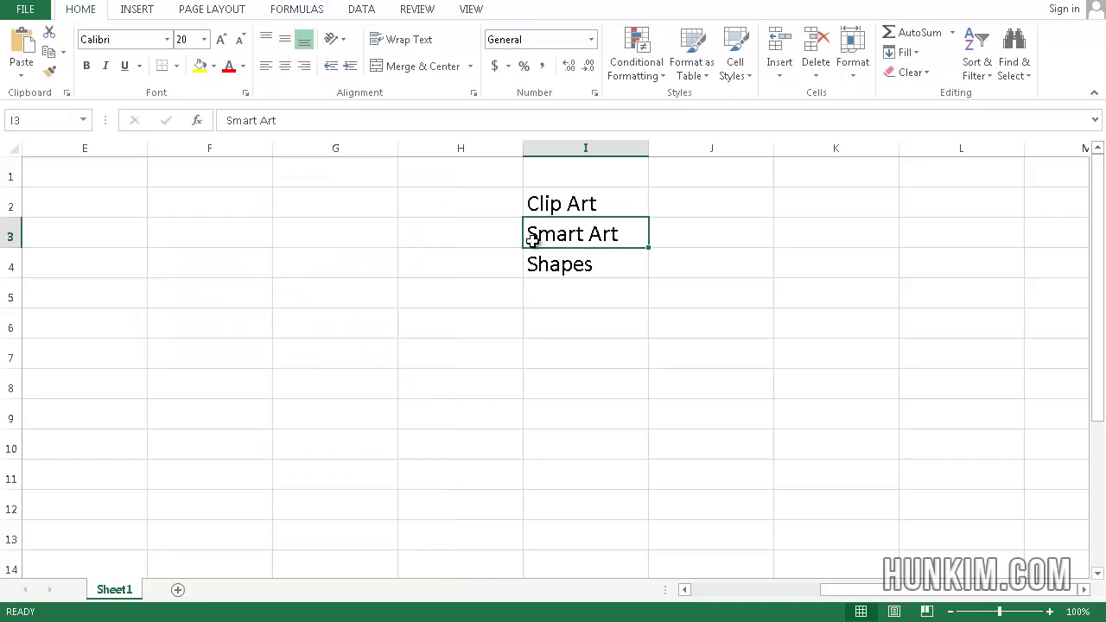
click(147, 11)
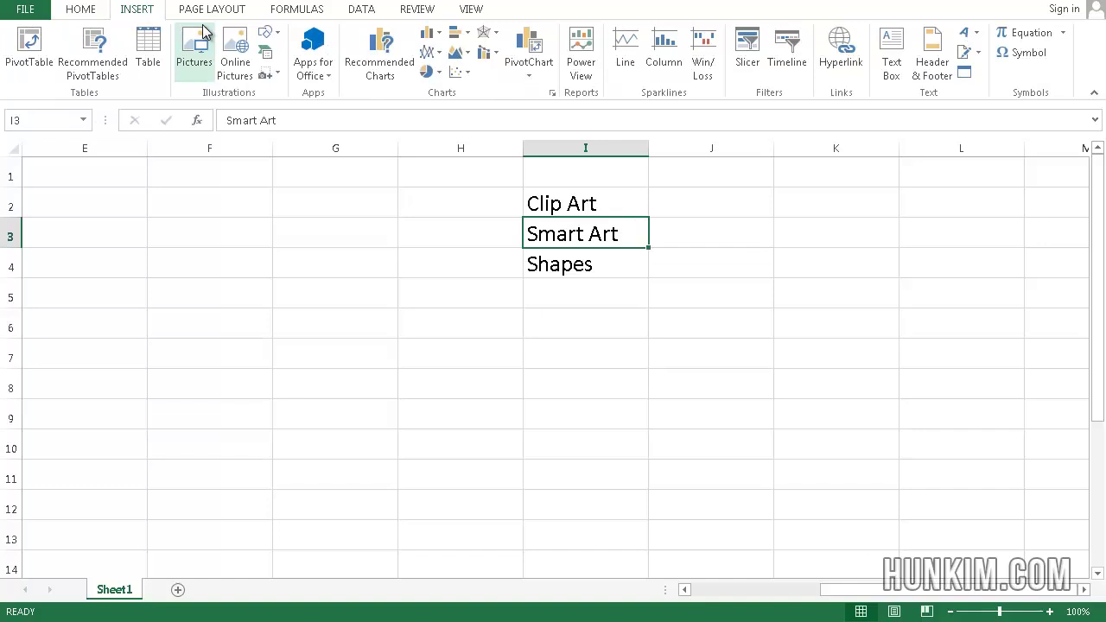
Step: Pick the Vertical Chevron List layout in the SmartArt graphic gallery
click(267, 59)
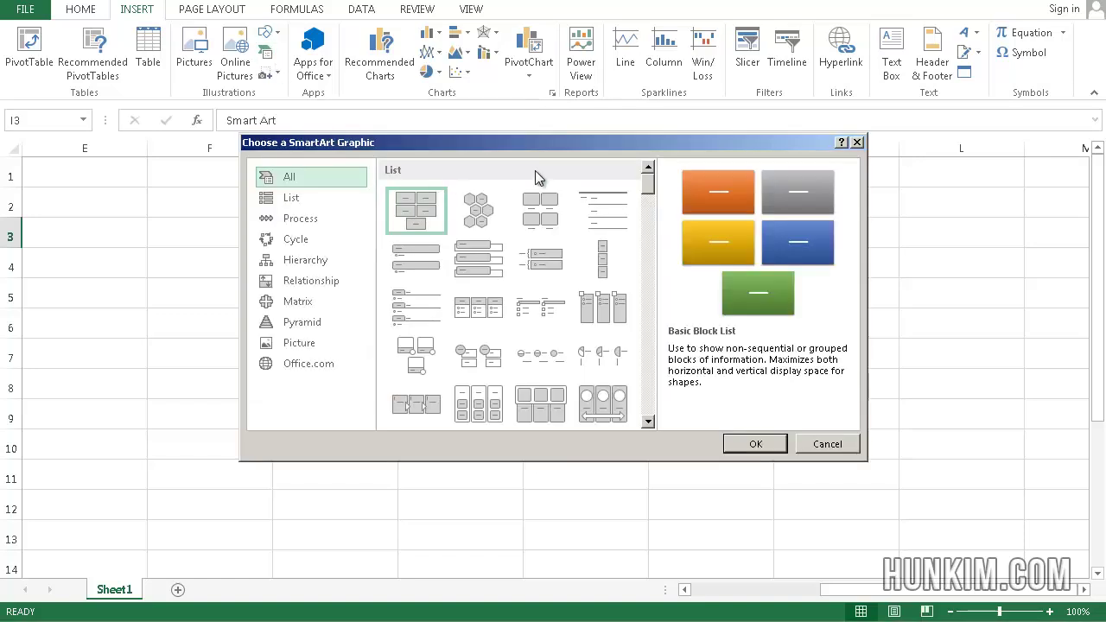
drag(648, 185, 652, 192)
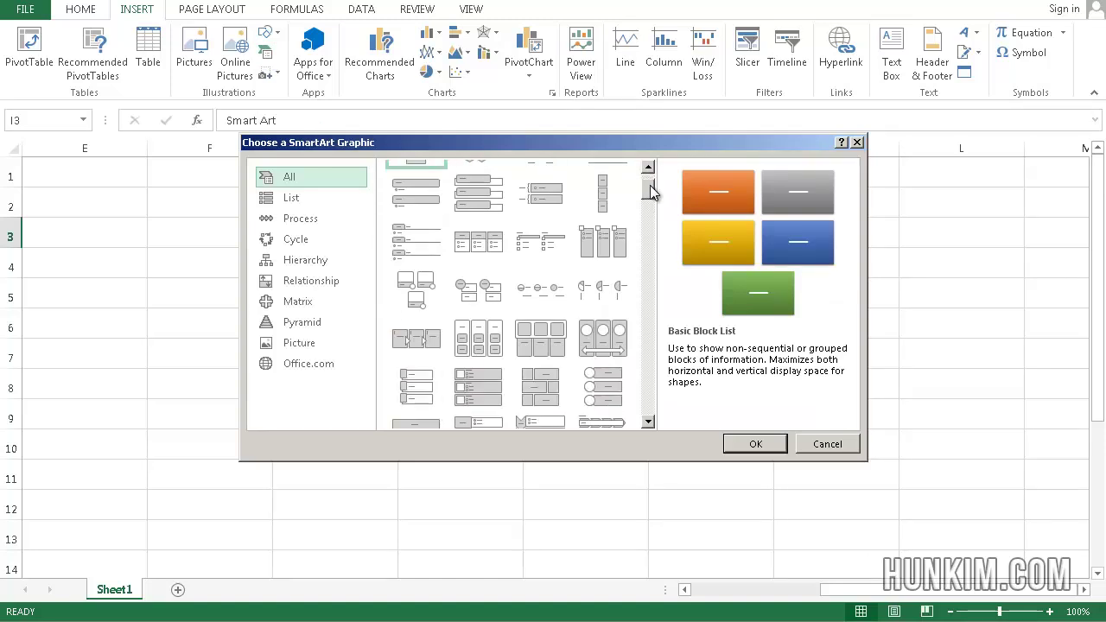
drag(653, 192, 657, 206)
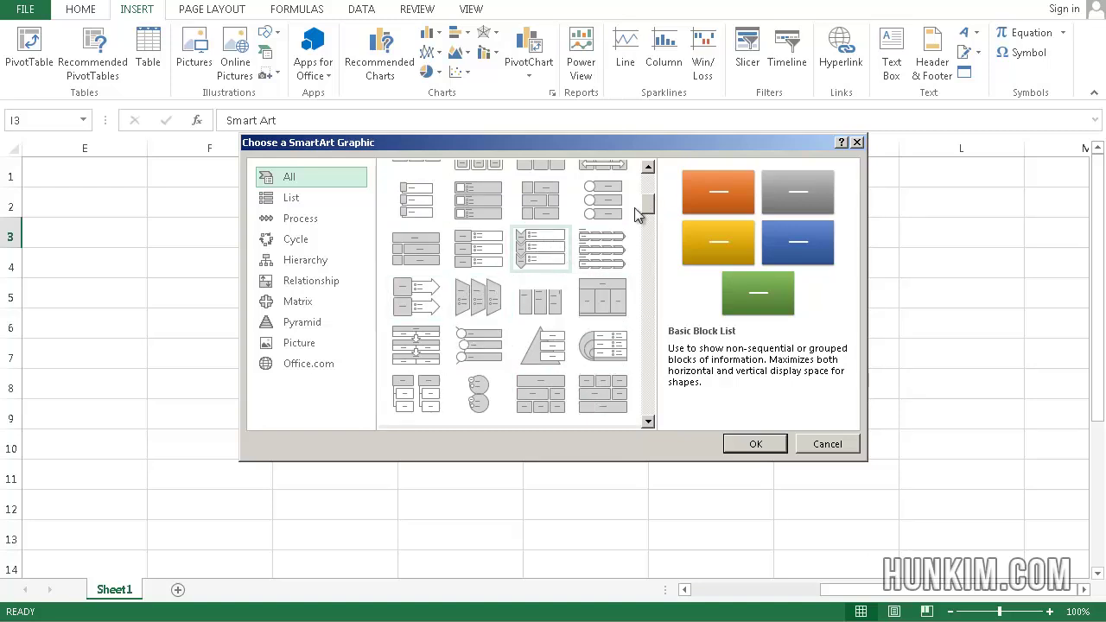
drag(648, 208, 670, 197)
click(541, 336)
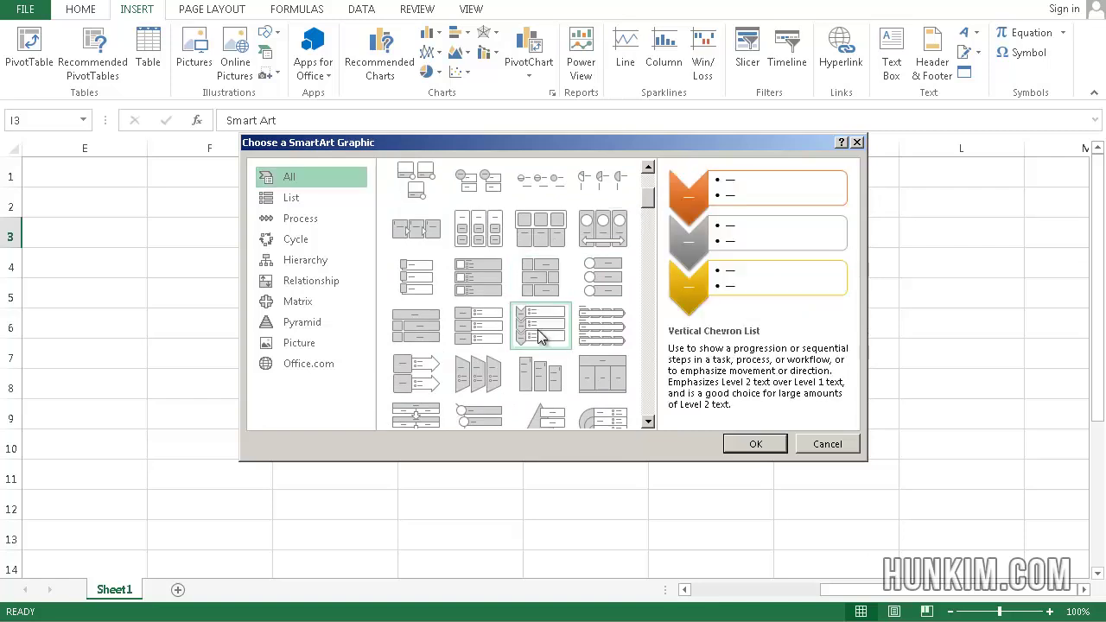
Step: Insert the chevron diagram and label the first two chevrons Fear and Anger
click(761, 443)
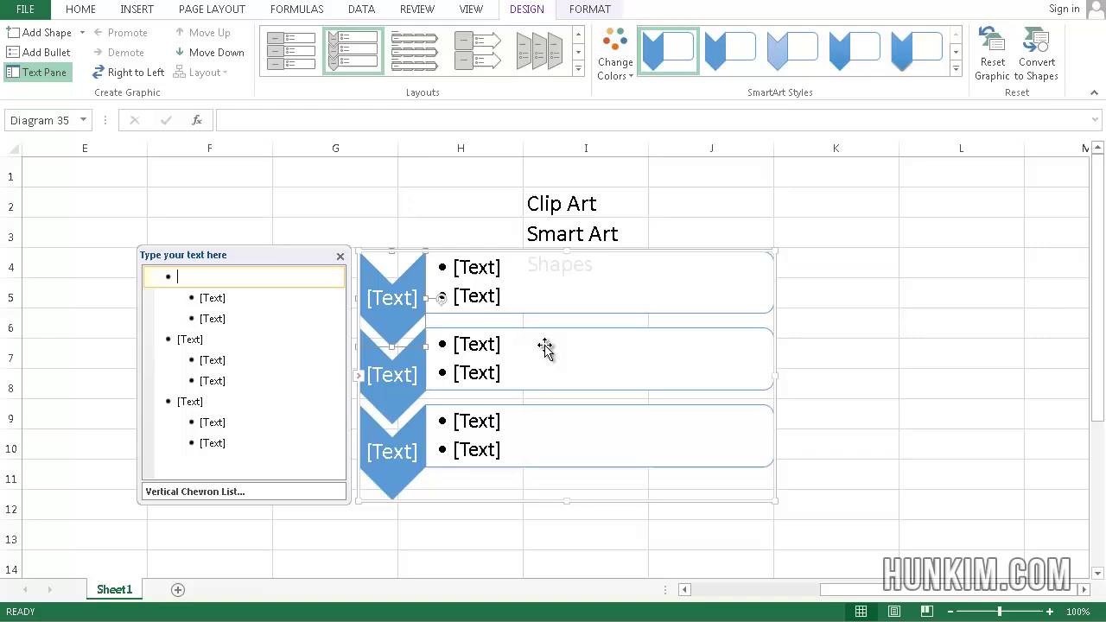
click(408, 298)
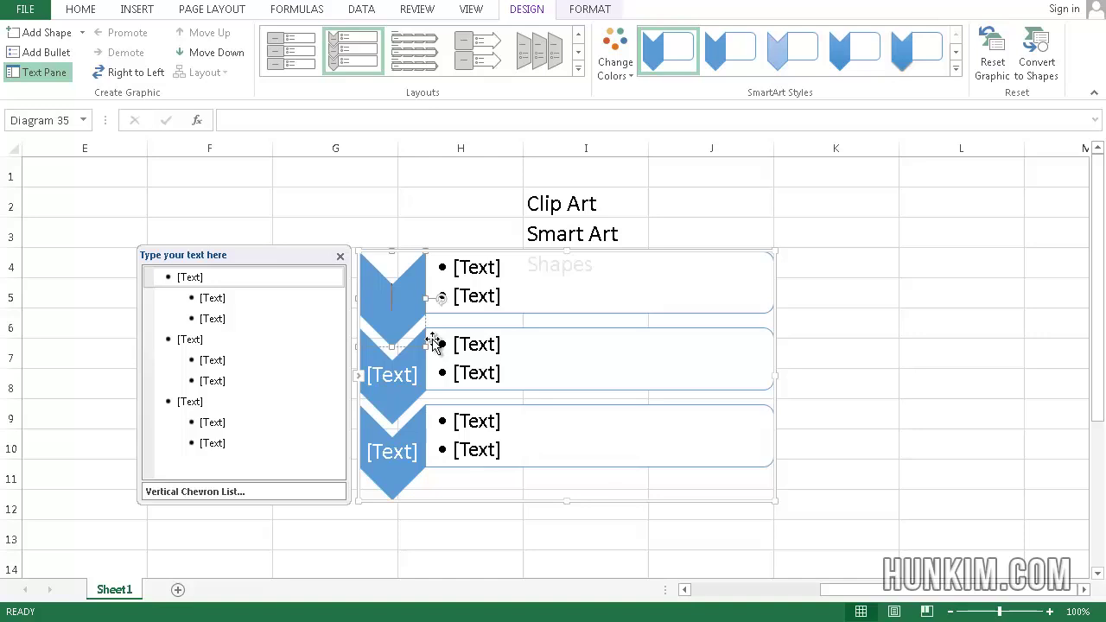
text(Fear)
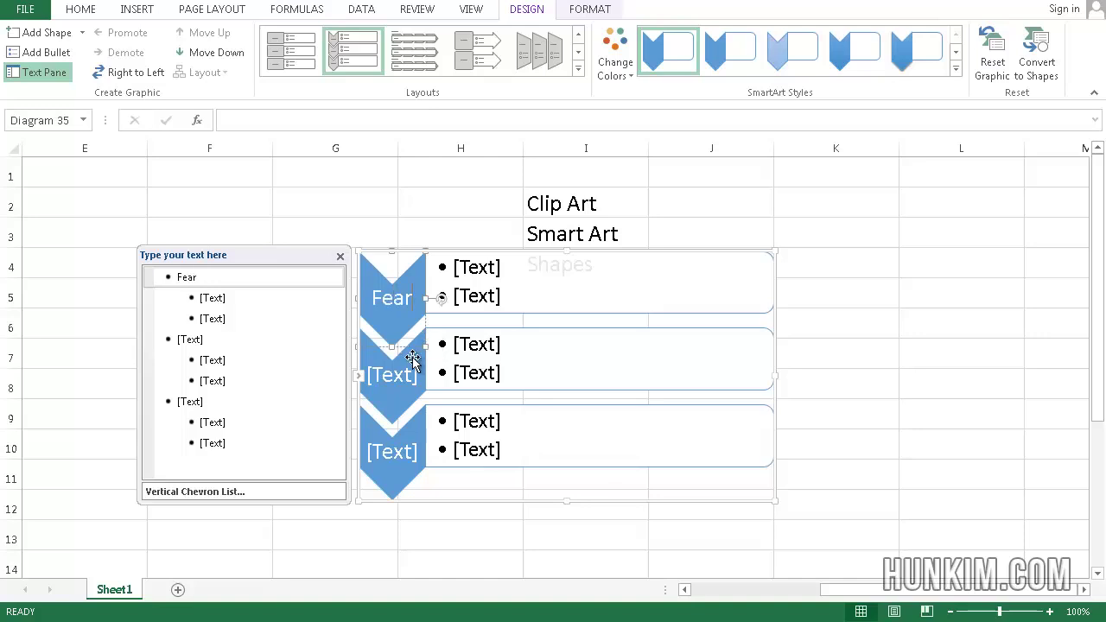
click(395, 382)
text(Anger)
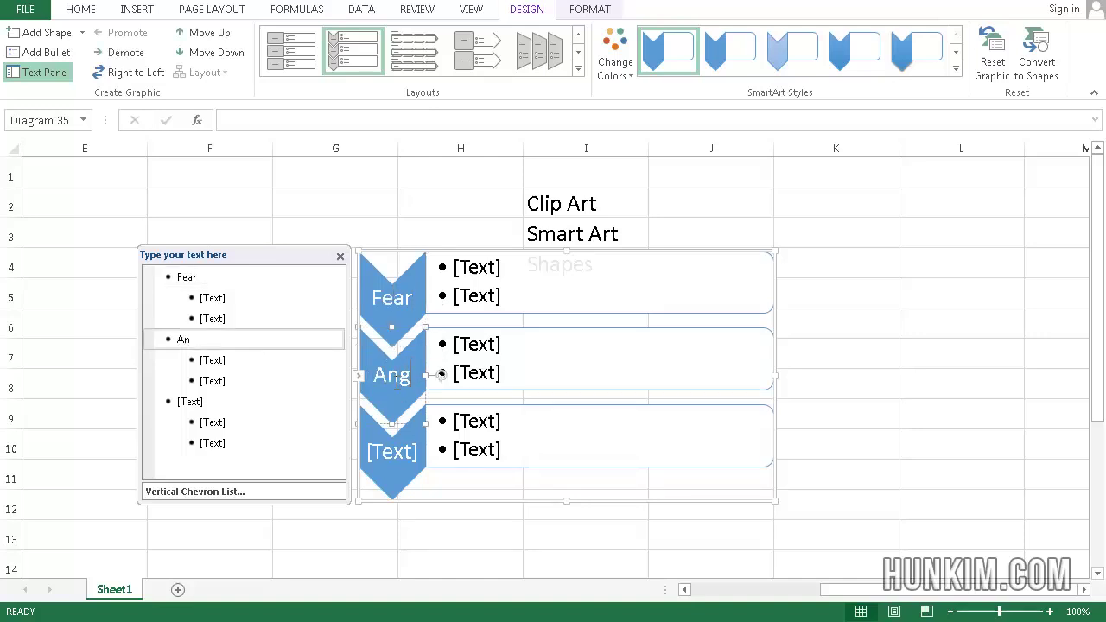
Step: Label the third chevron Hate and add a fourth chevron named Suffering
click(441, 450)
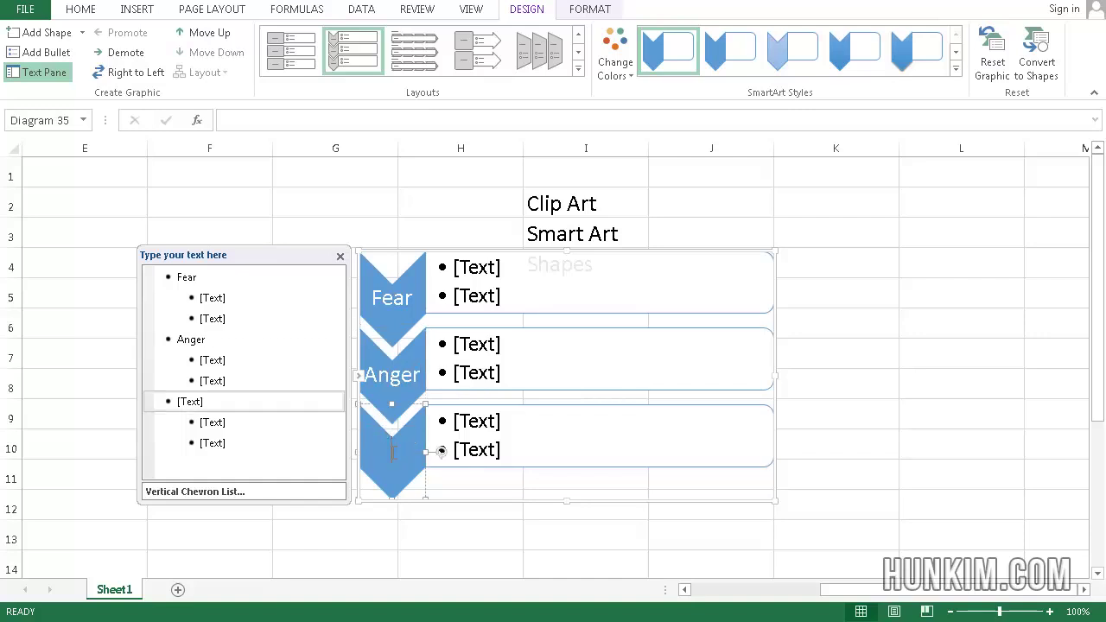
text(Hate)
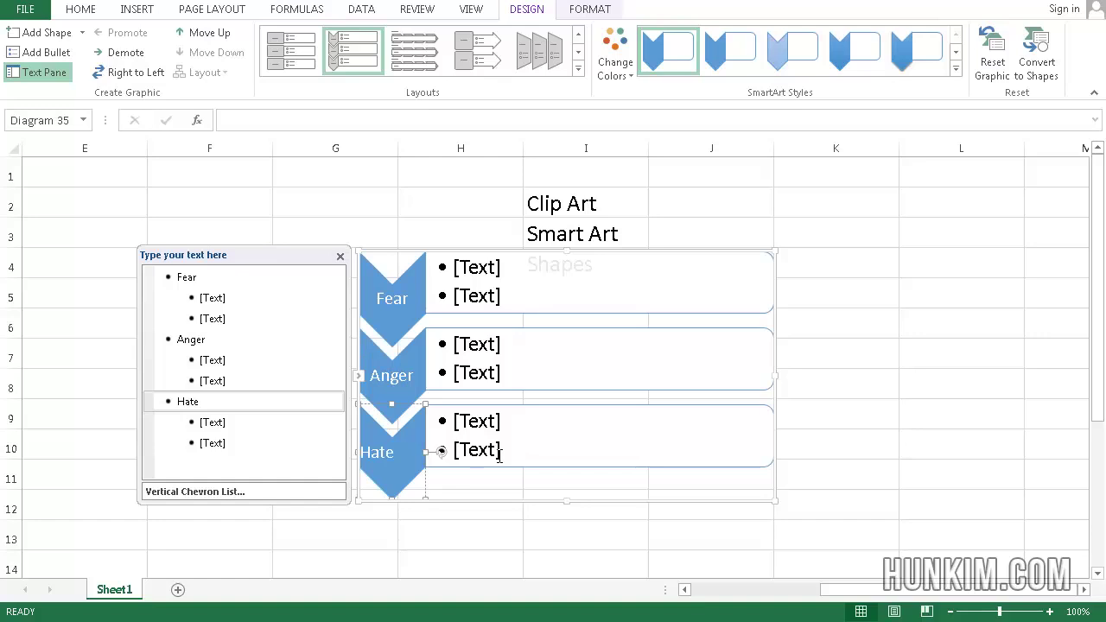
key(ctrl+z)
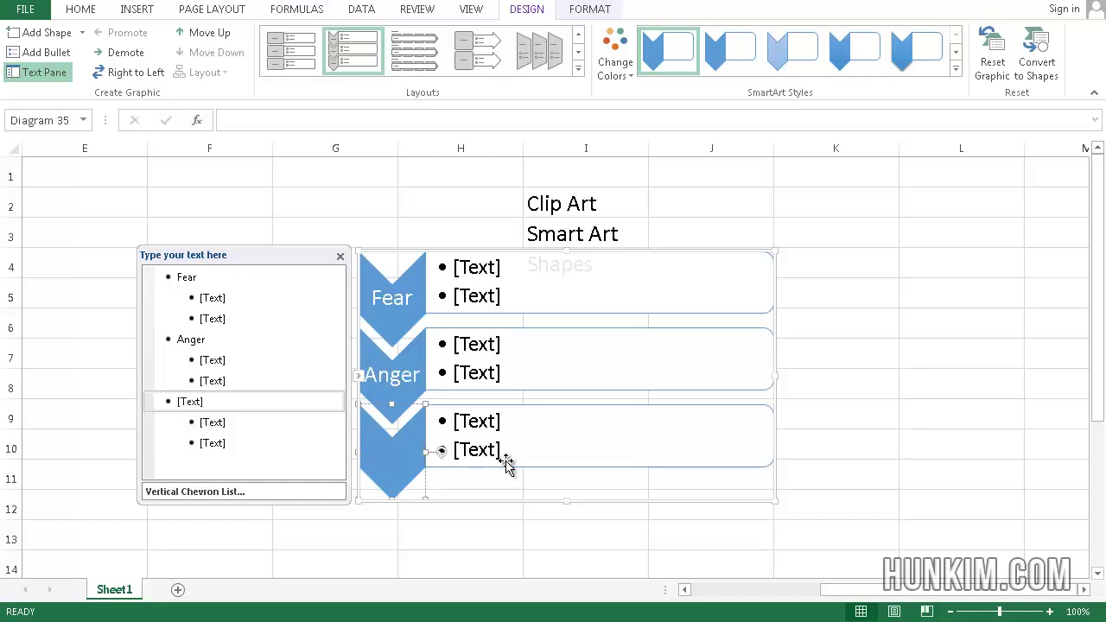
key(ctrl+y)
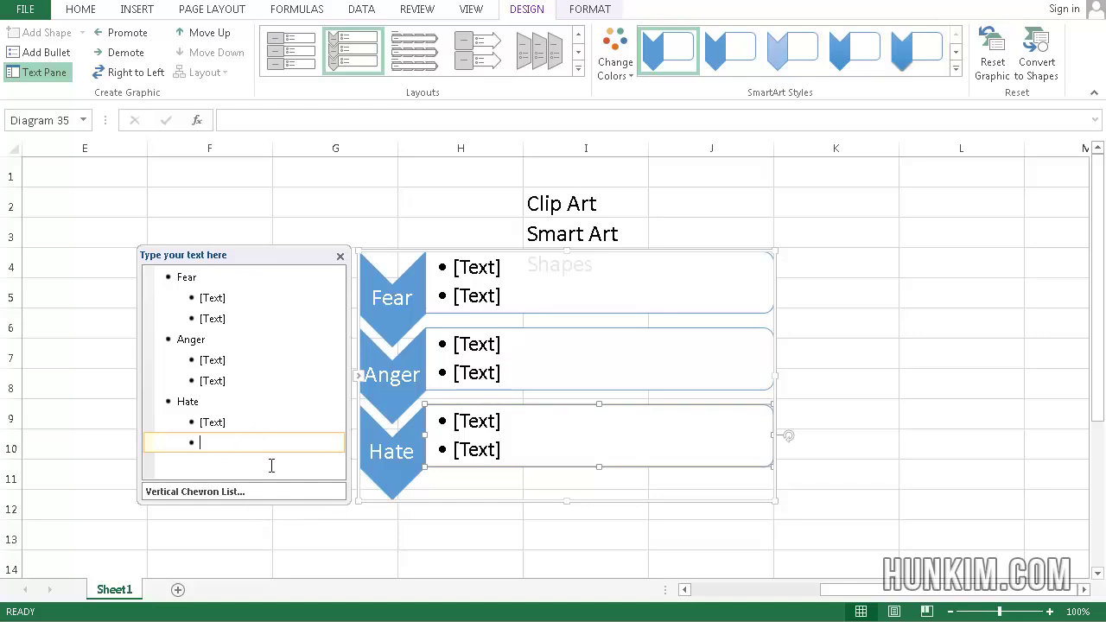
key(shift+Tab)
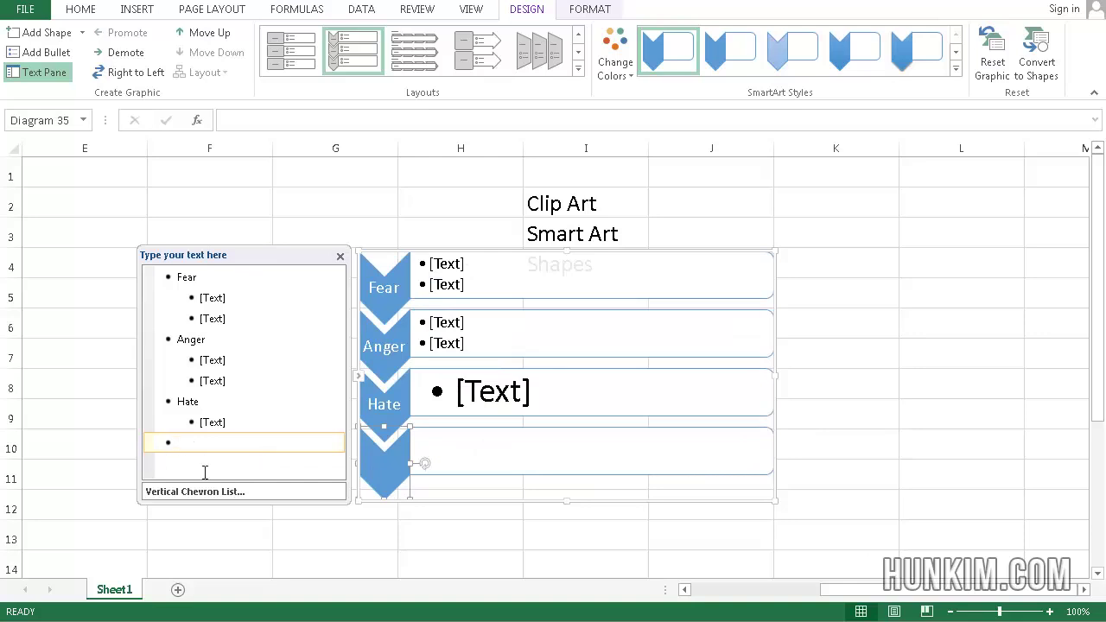
text(Suffering)
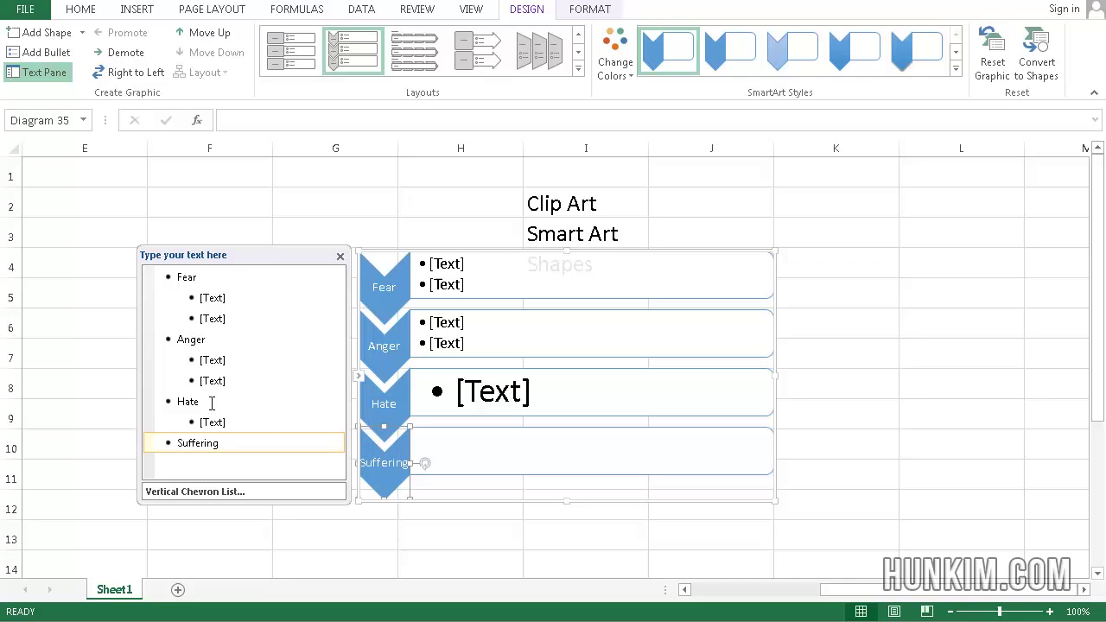
Step: Add Fear's detail bullets 'don't be afraid' and 'be brave'
click(212, 299)
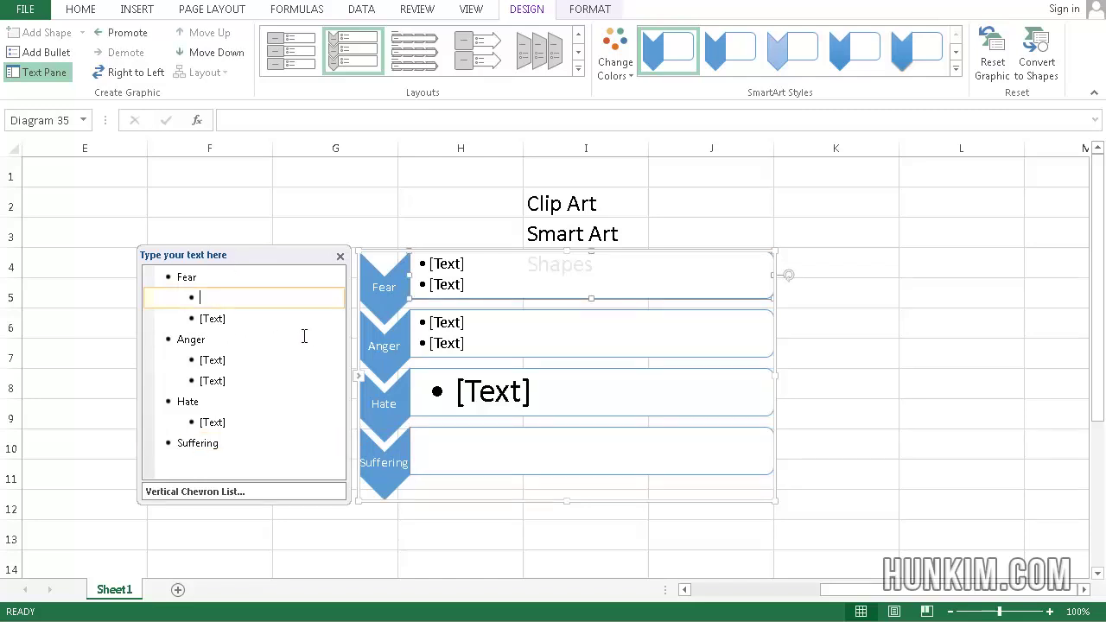
text(don't be)
key(BackSpace)
text(be a)
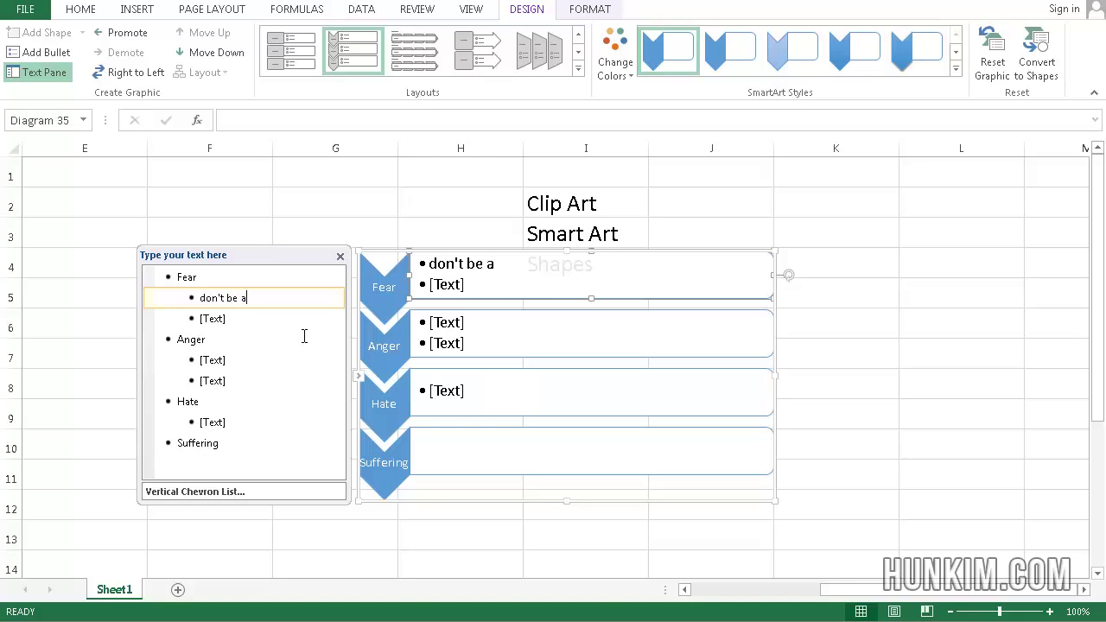
text(rf)
text(a)
text(id)
click(208, 319)
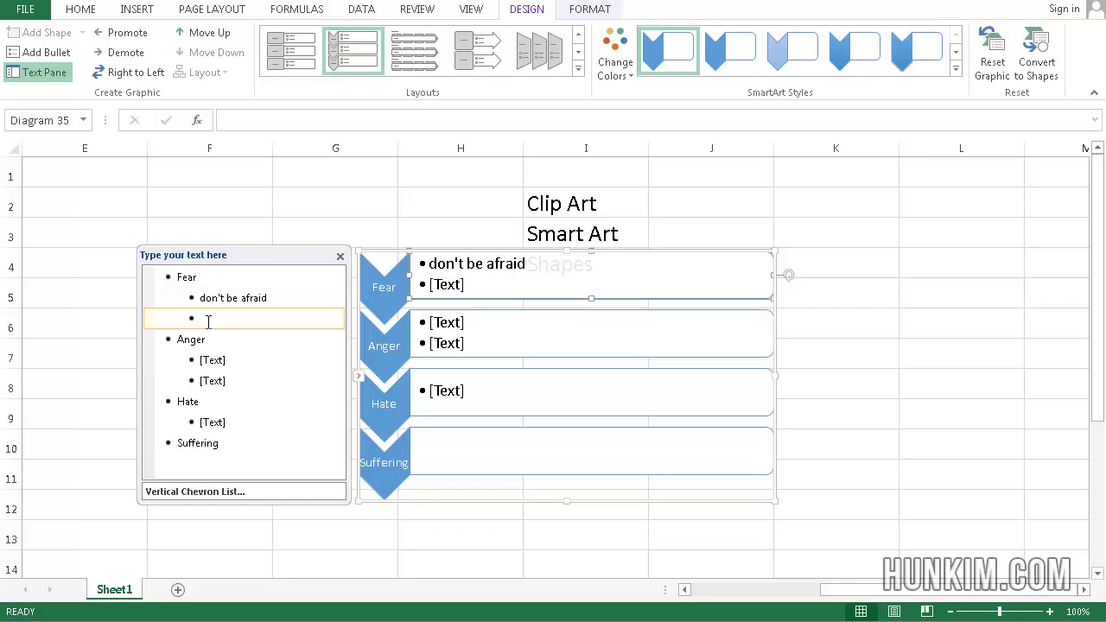
text(be brave)
Step: Add Anger's detail bullets 'don't be mad' and 'be glad'
click(213, 358)
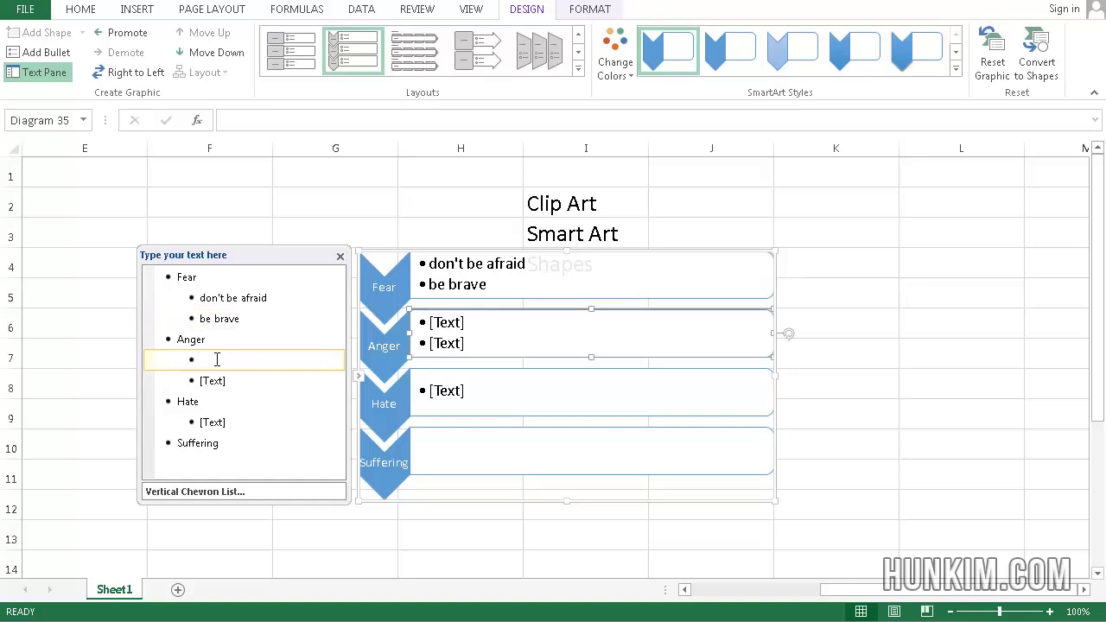
text(don't be mad)
click(218, 377)
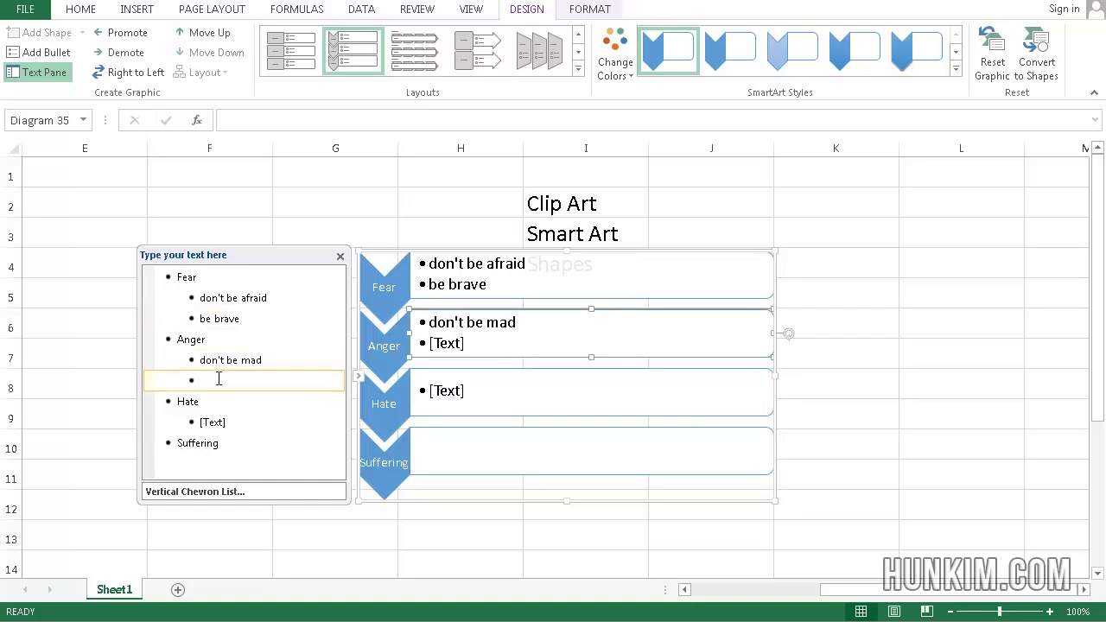
text(be glad)
Step: Give Hate two detail bullets, a 'not hateful' line and 'love instead'
click(213, 421)
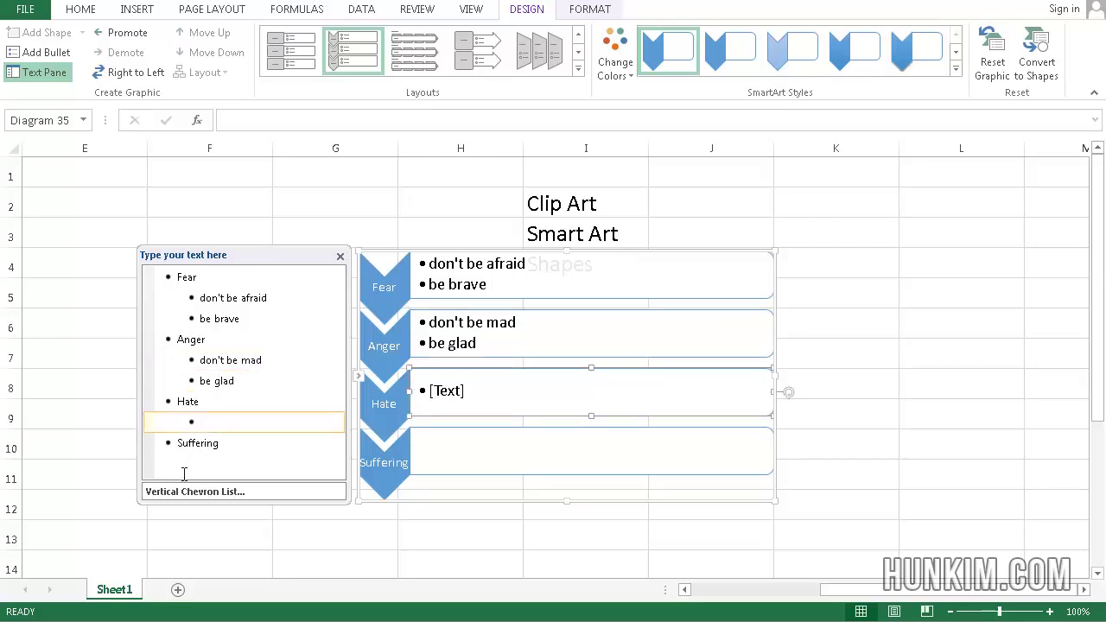
text(love in)
key(BackSpace)
key(BackSpace)
key(BackSpace)
text(be not an)
key(BackSpace)
key(BackSpace)
text(hateful)
key(Return)
text(love instead)
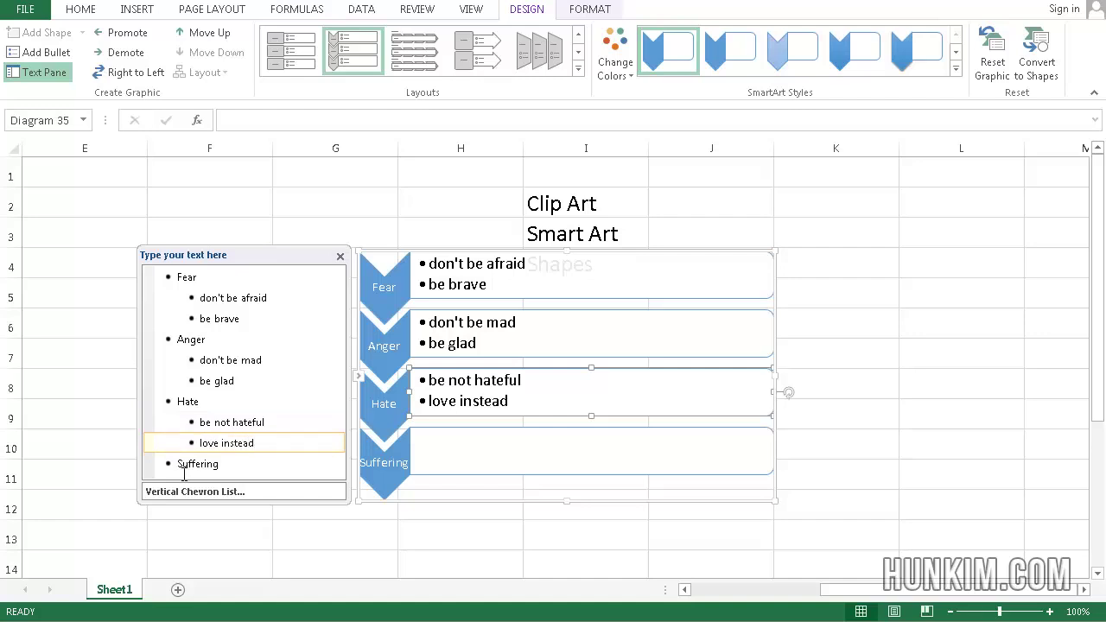
Step: Add Suffering's detail bullets 'be happy' and 'don't suffer'
click(254, 464)
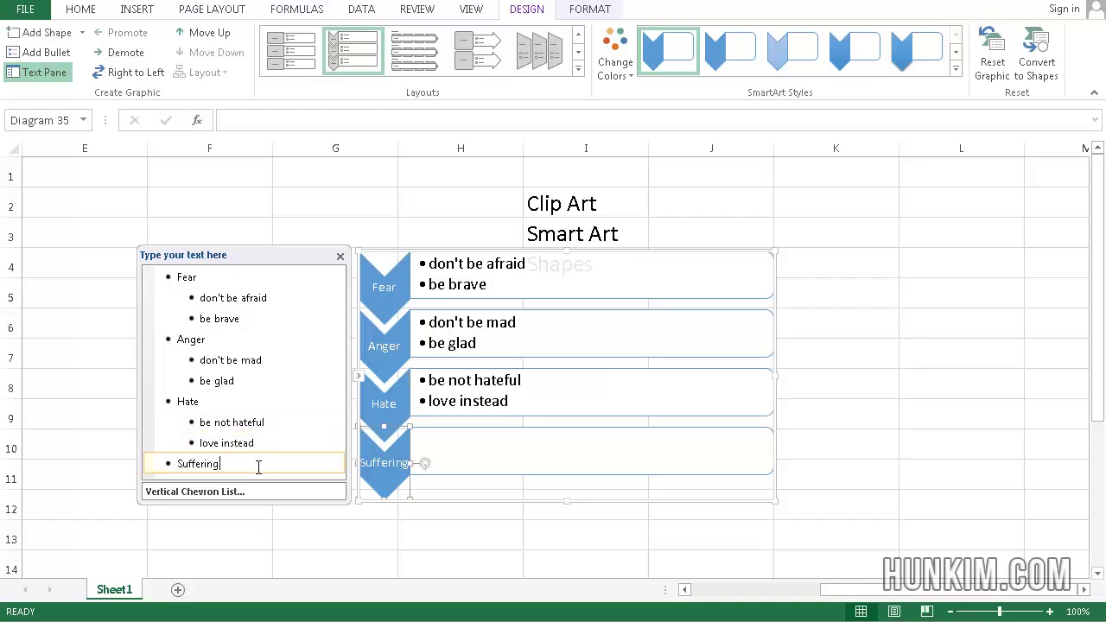
key(Return)
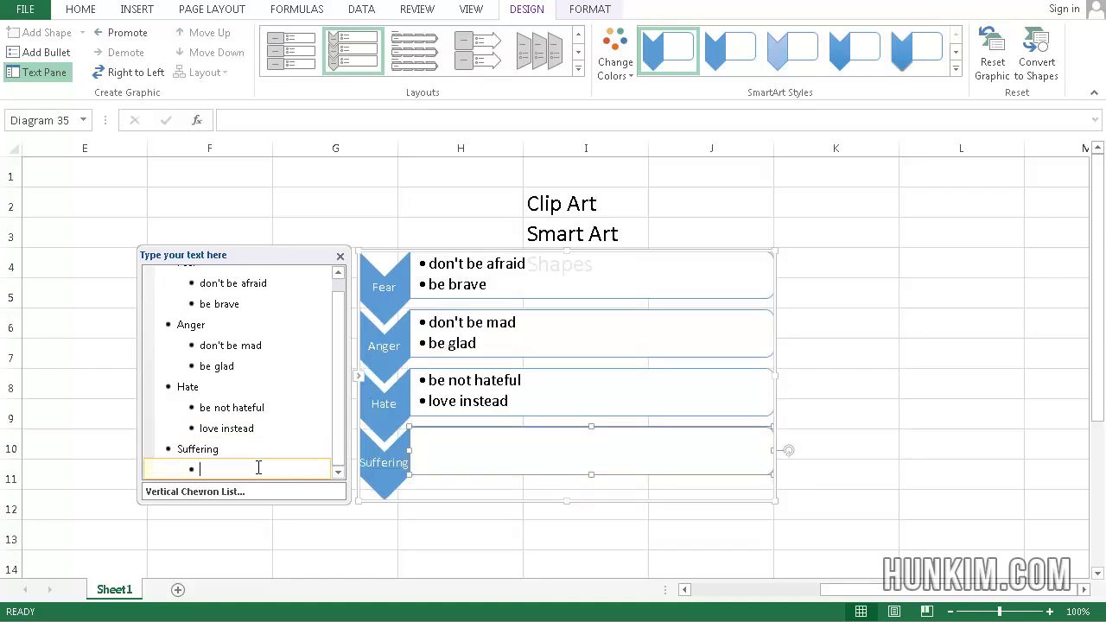
text(be happy)
key(Return)
text(don't suff)
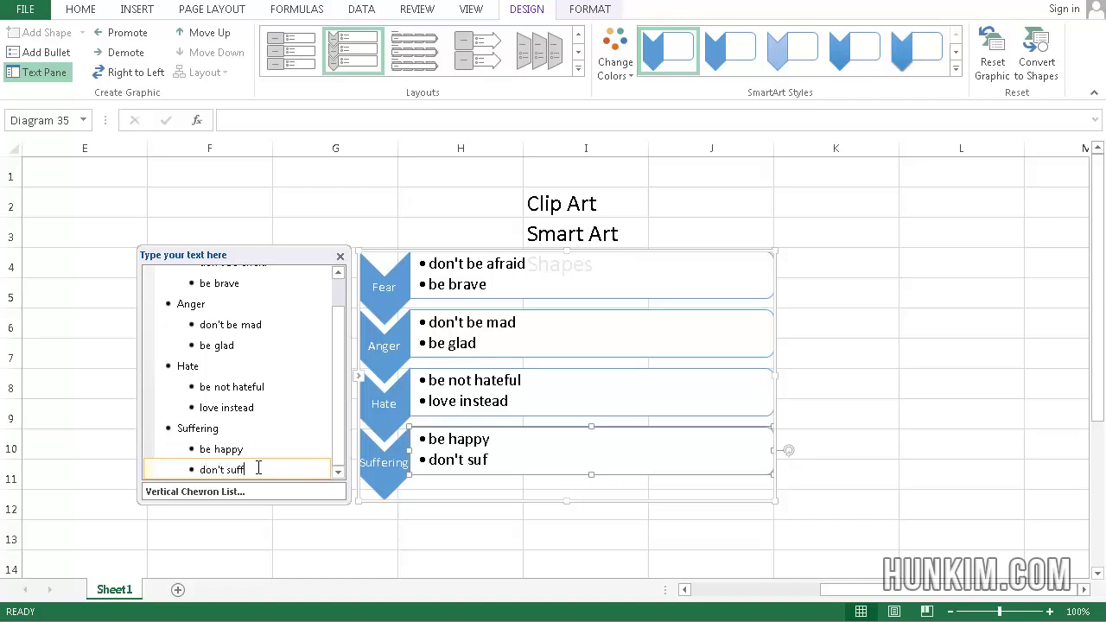
text(er)
click(537, 288)
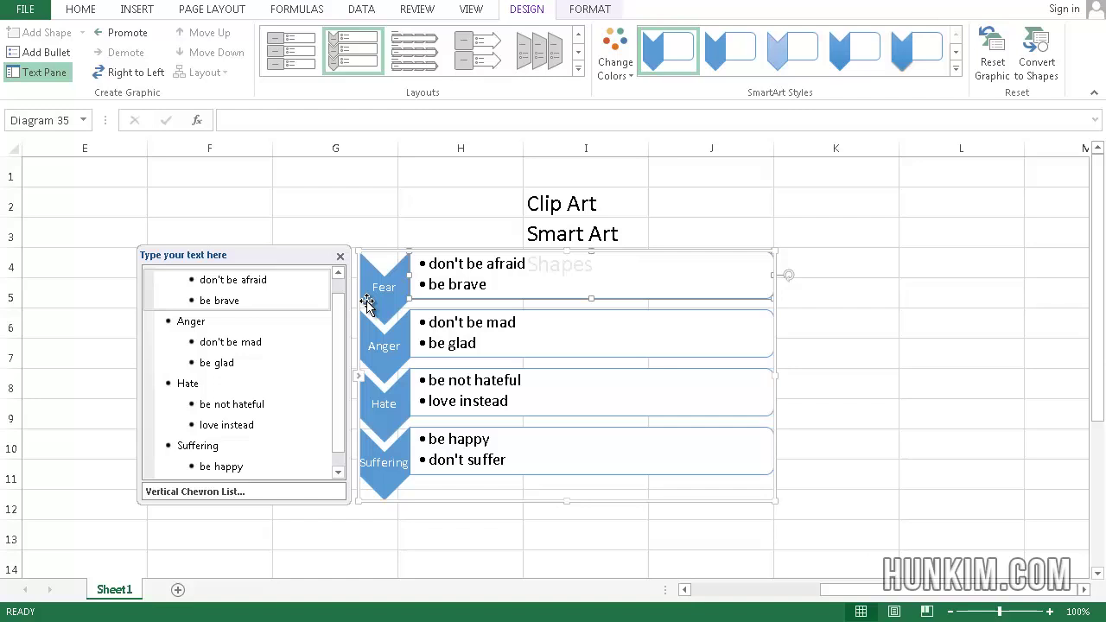
Step: Close the text pane and drag the chevron diagram leftward
key(Escape)
key(Escape)
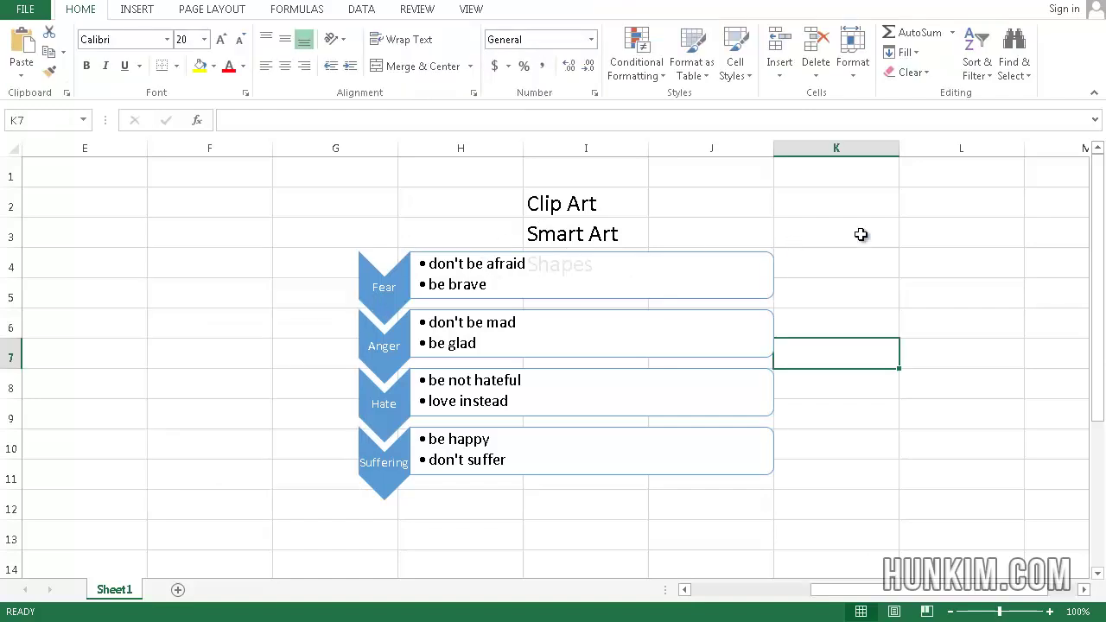
click(929, 235)
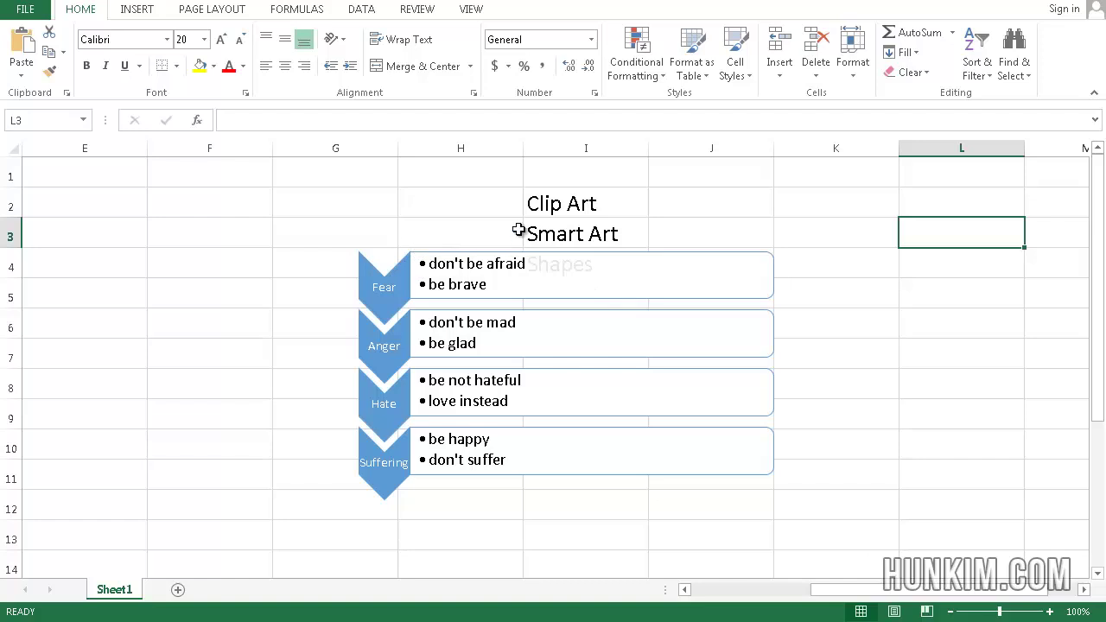
click(453, 254)
drag(453, 254, 296, 195)
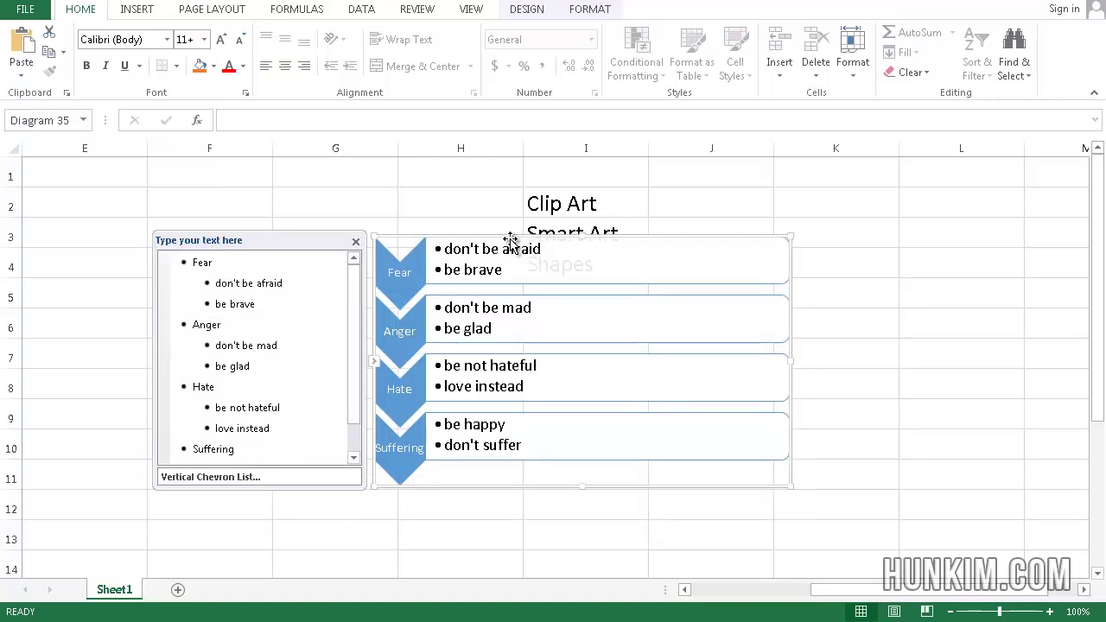
click(853, 244)
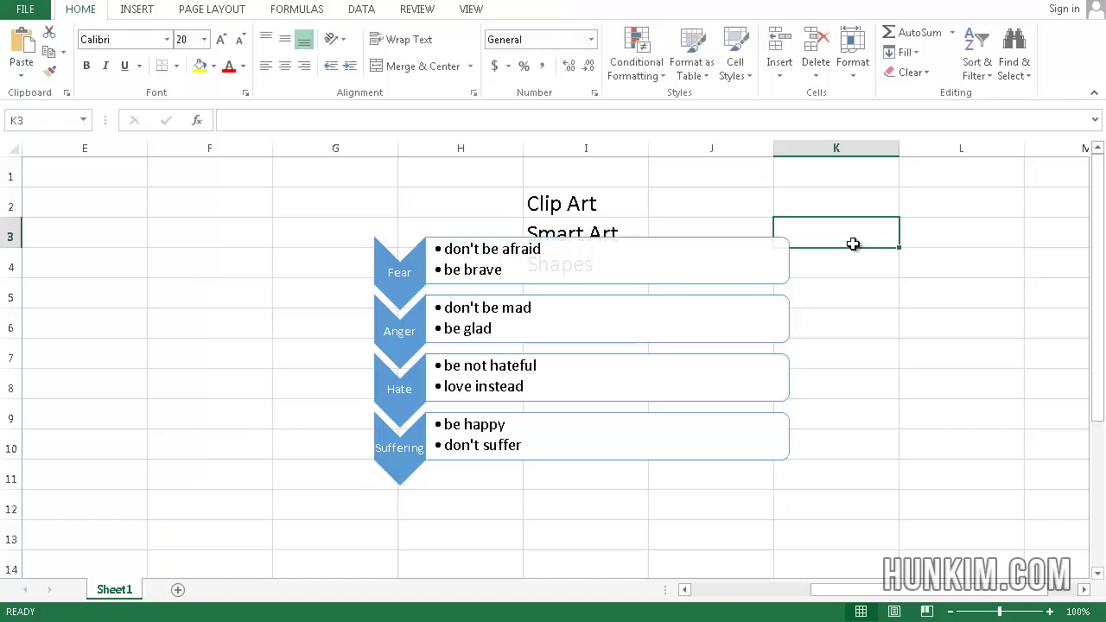
Step: Undo a stray box move and reposition the whole diagram over columns E–H
click(790, 268)
drag(789, 268, 683, 302)
key(ctrl+z)
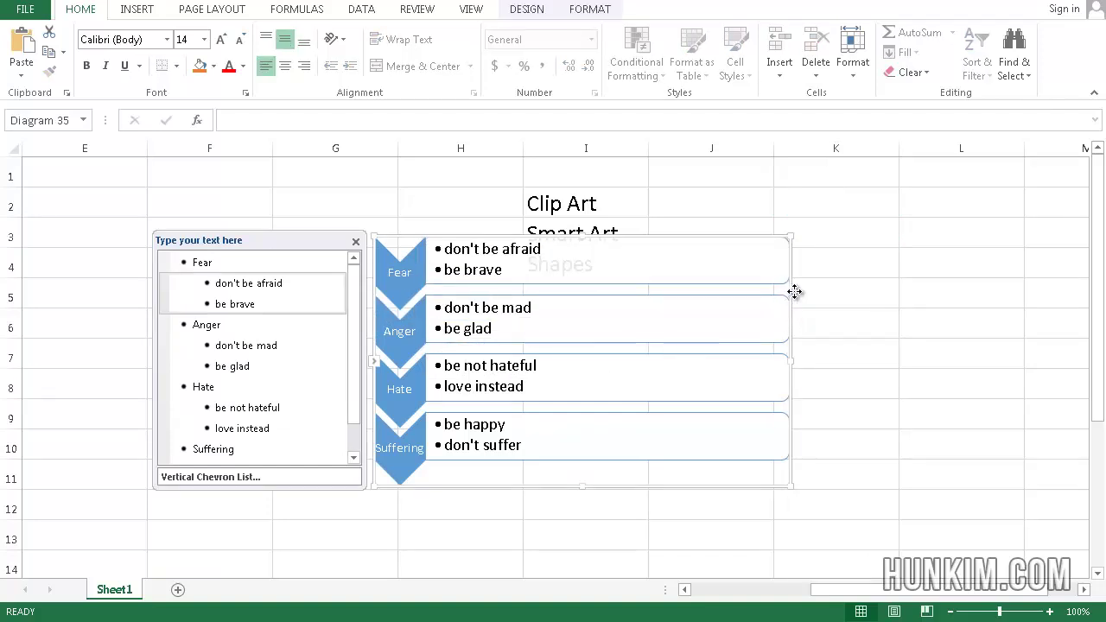
drag(792, 291, 751, 360)
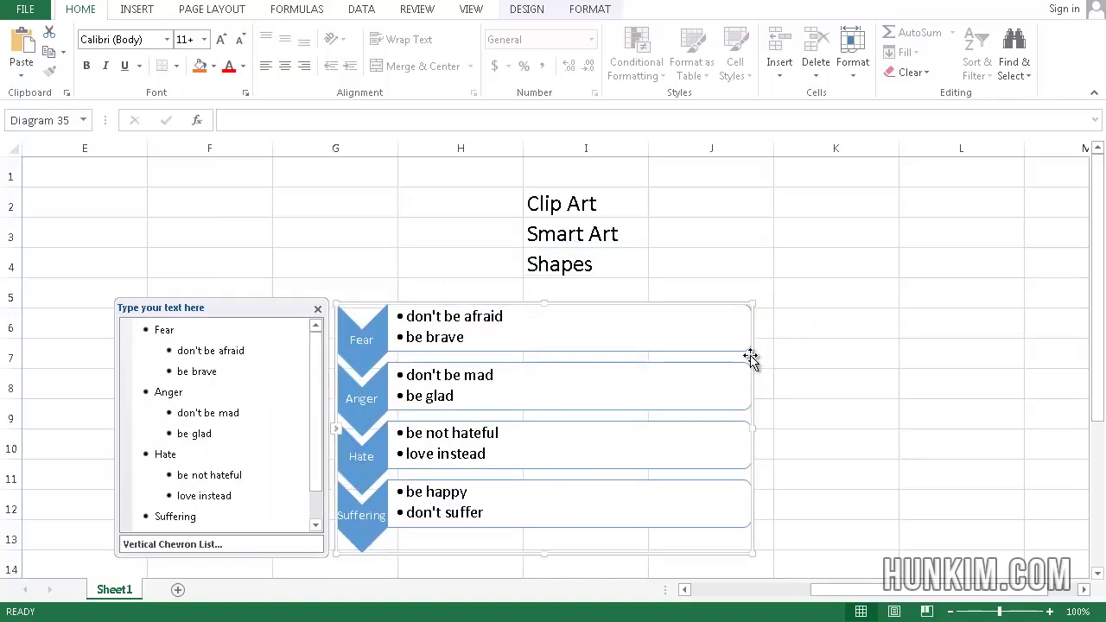
drag(746, 355, 490, 250)
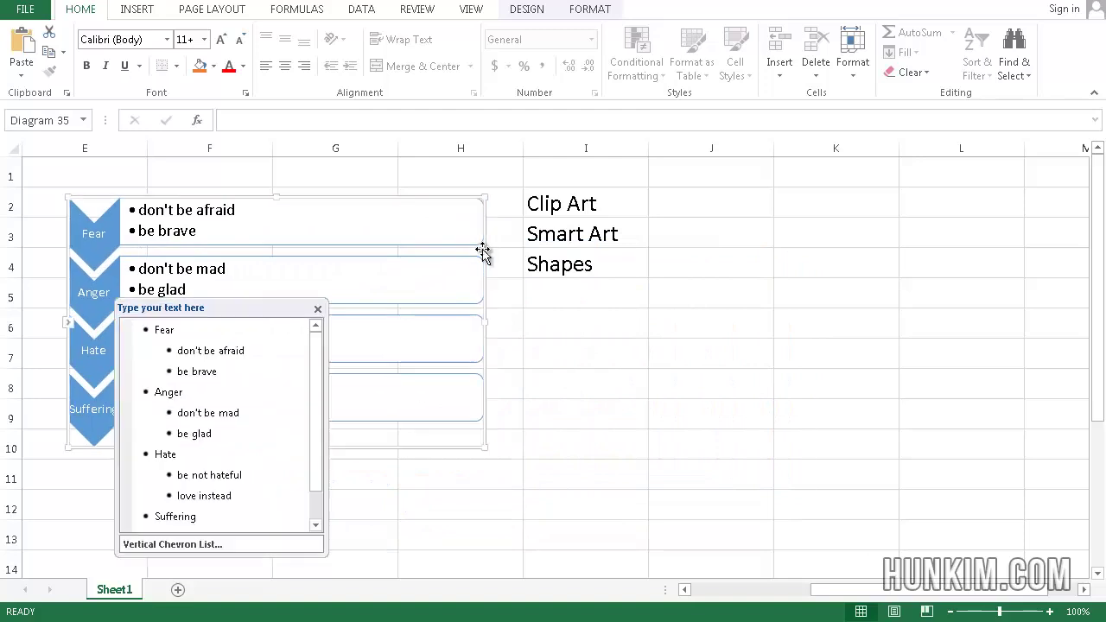
click(593, 268)
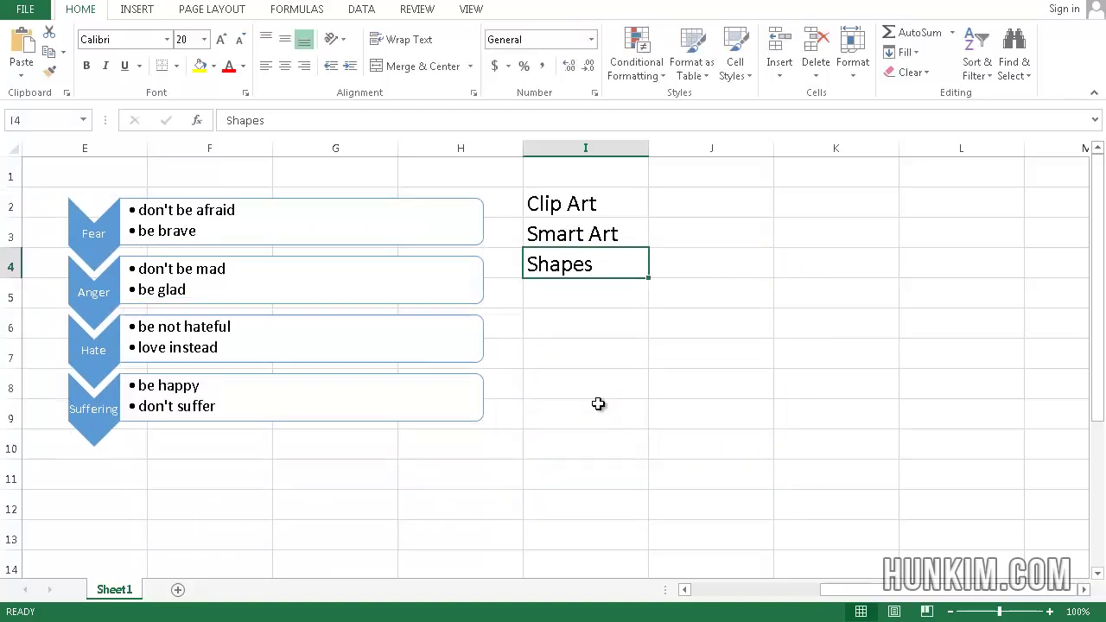
Step: Clear the Clip Art, Smart Art and Shapes labels and delete the chevron diagram
click(698, 450)
key(ctrl+a)
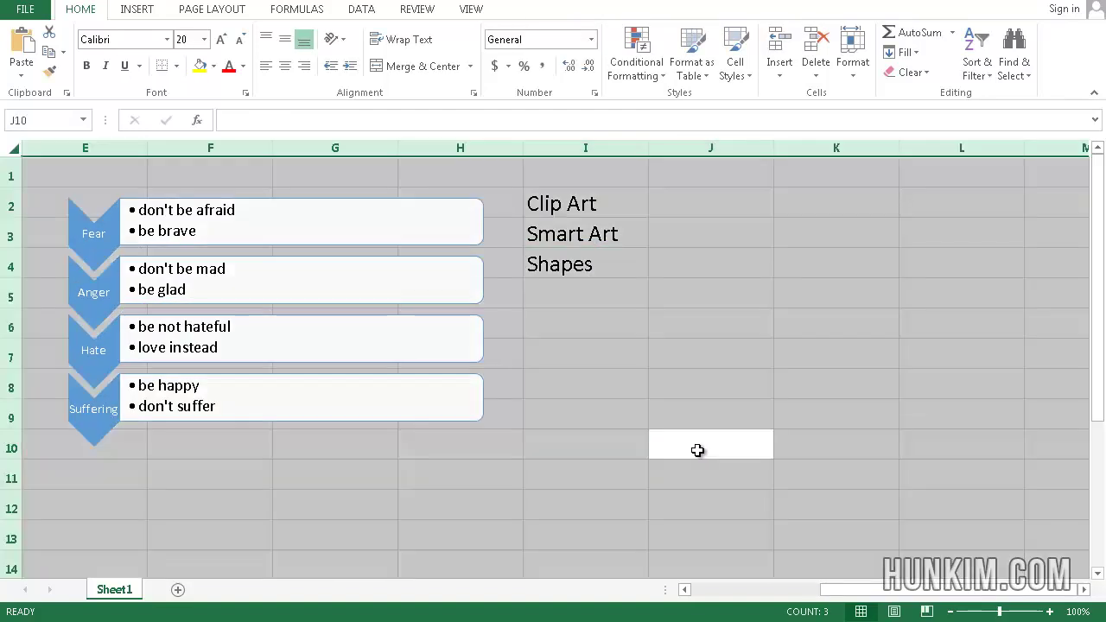
key(Delete)
click(480, 355)
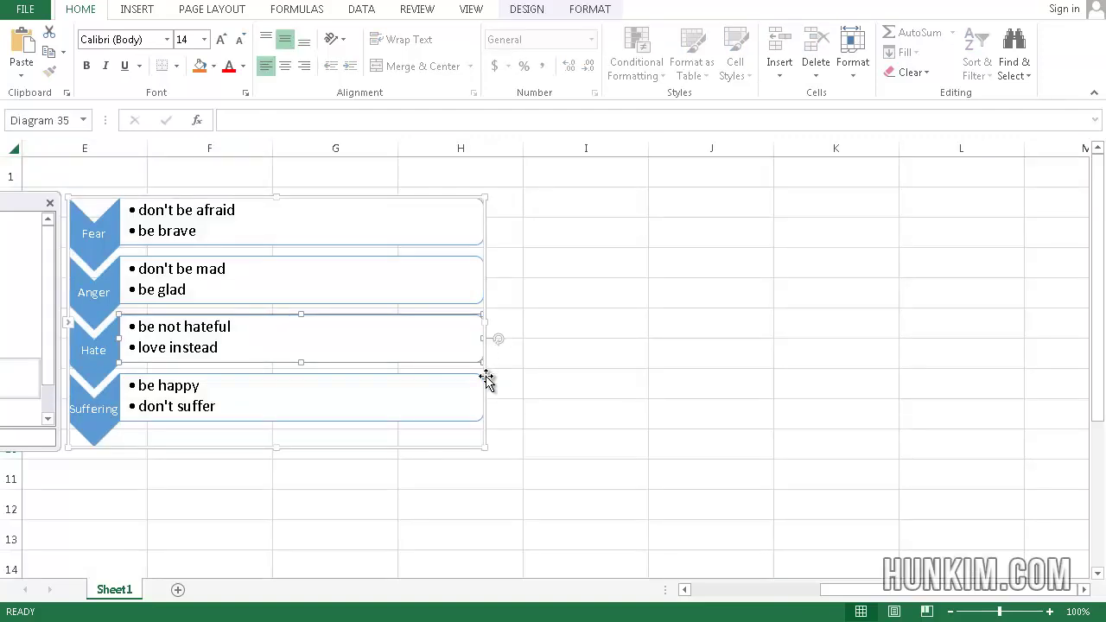
click(486, 428)
key(Delete)
Step: Drop the whole-sheet selection and move the active cell around the empty sheet
key(ctrl+a)
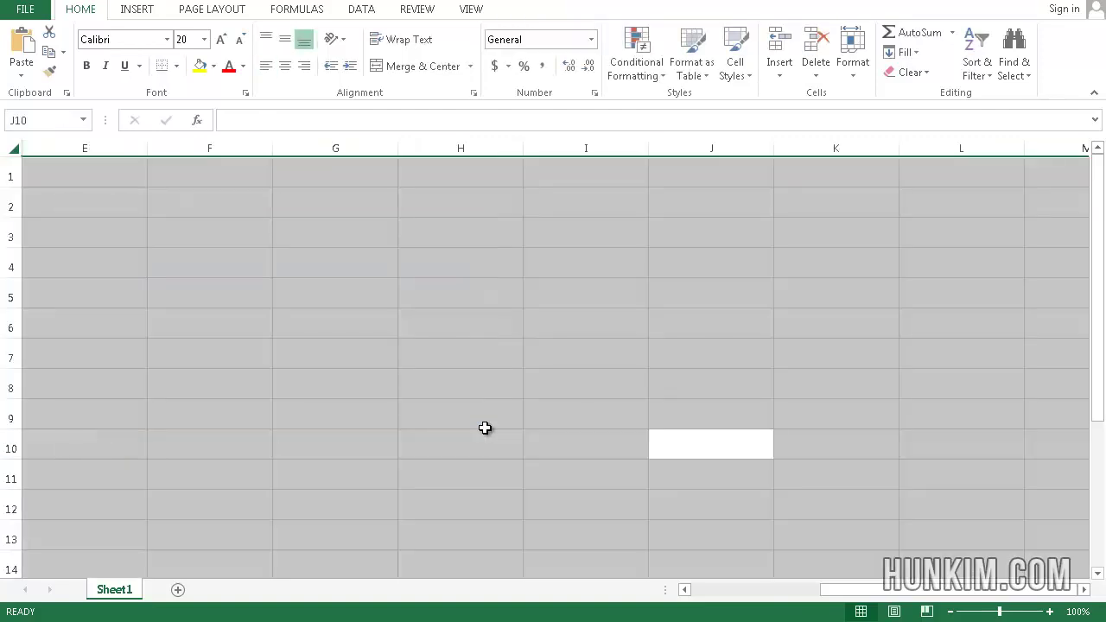
click(437, 286)
click(336, 281)
key(Up)
key(Up)
key(Up)
key(Up)
key(Left)
key(Left)
key(Left)
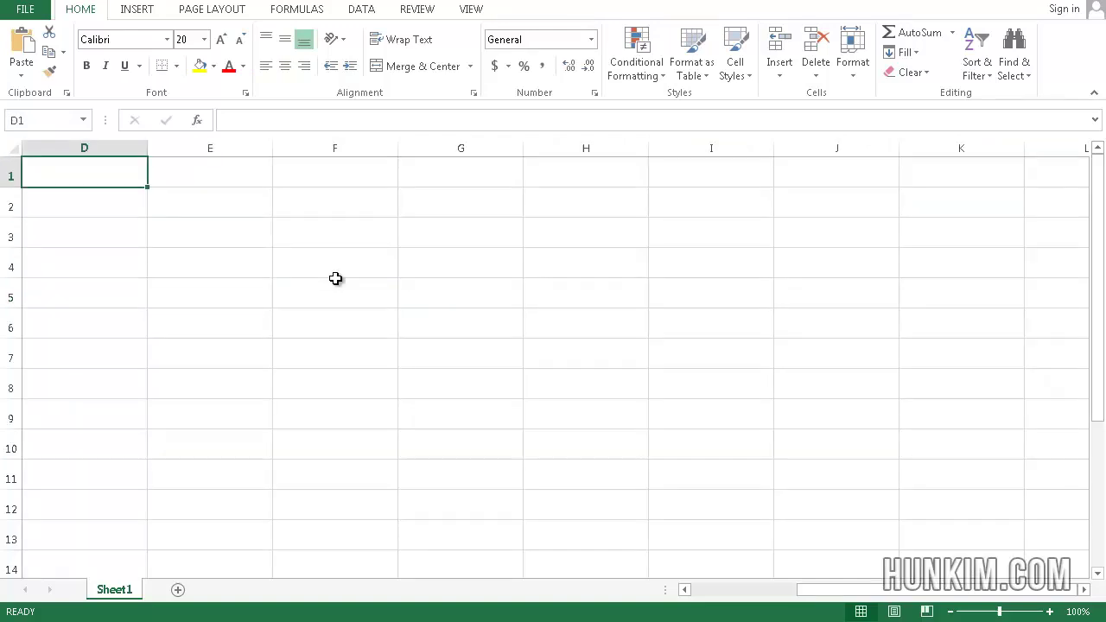
key(Left)
key(Down)
key(Down)
key(Right)
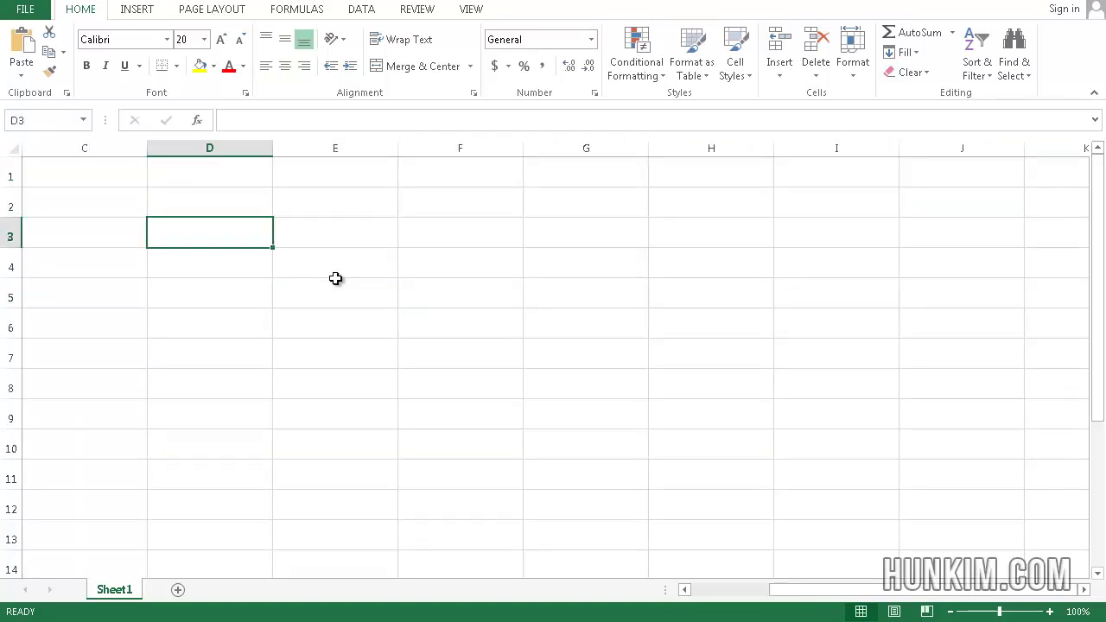
Step: Draw a 3.23 by 7.04 inch blue rounded rectangle spanning columns E–I
click(140, 14)
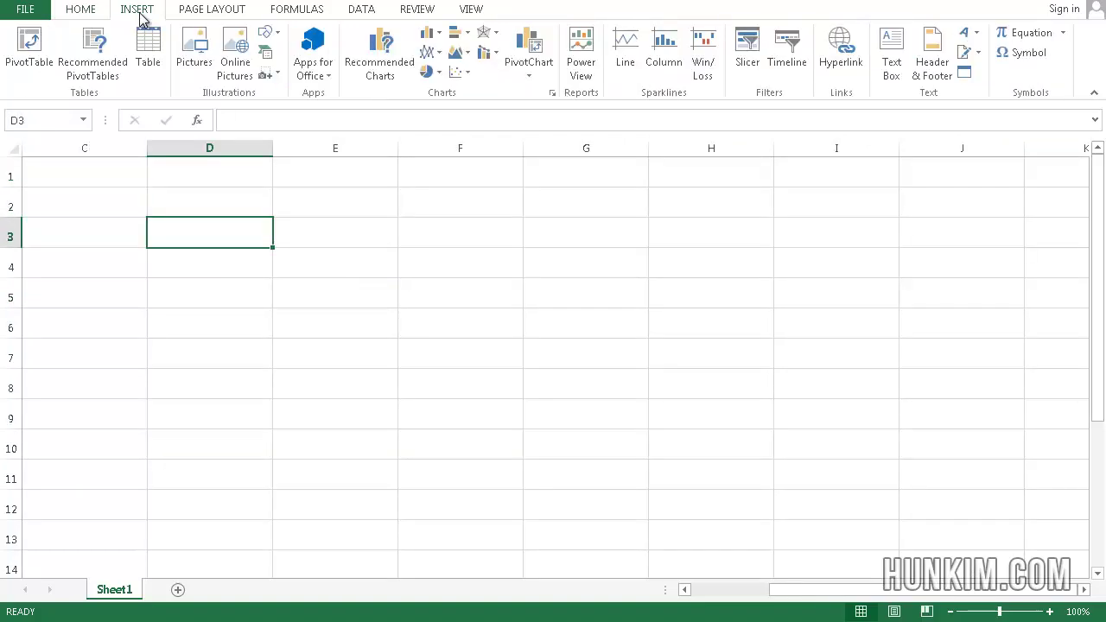
click(267, 35)
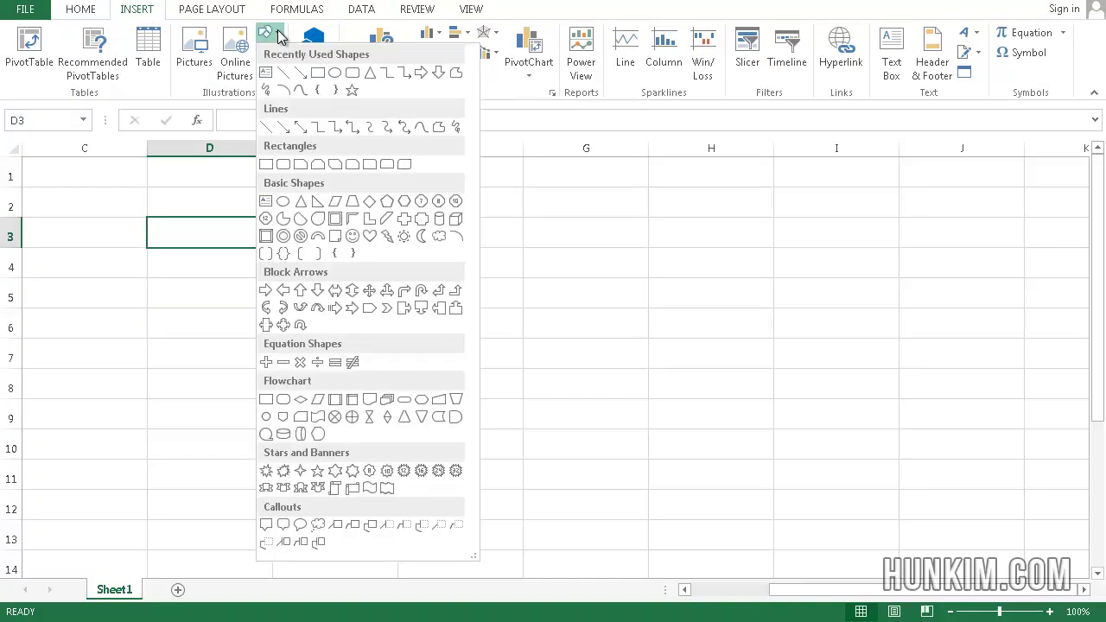
click(358, 76)
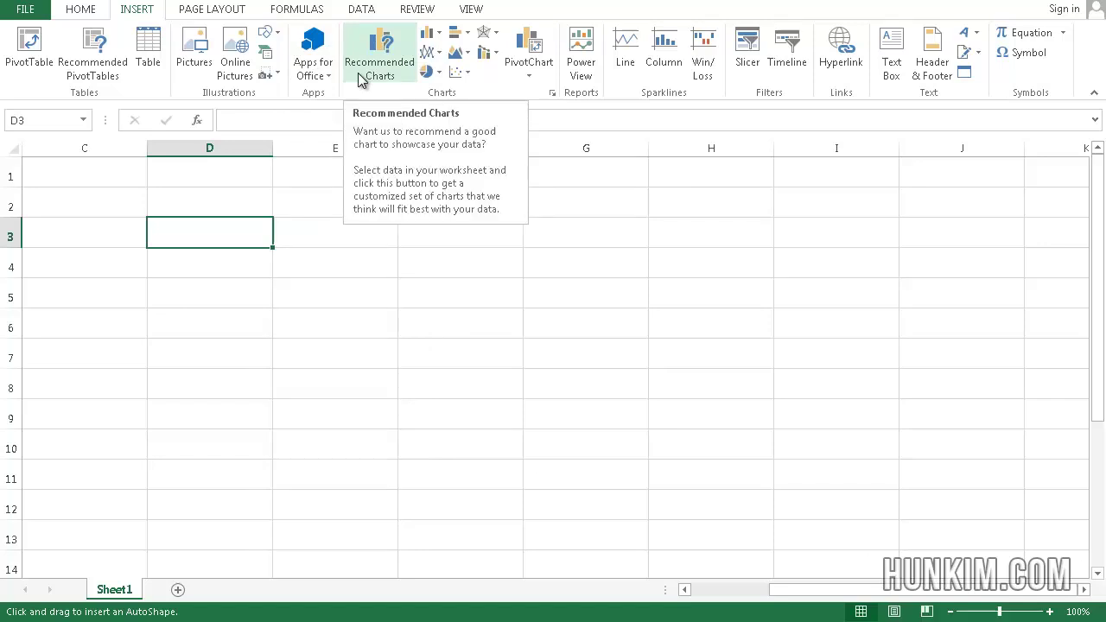
drag(267, 206, 851, 473)
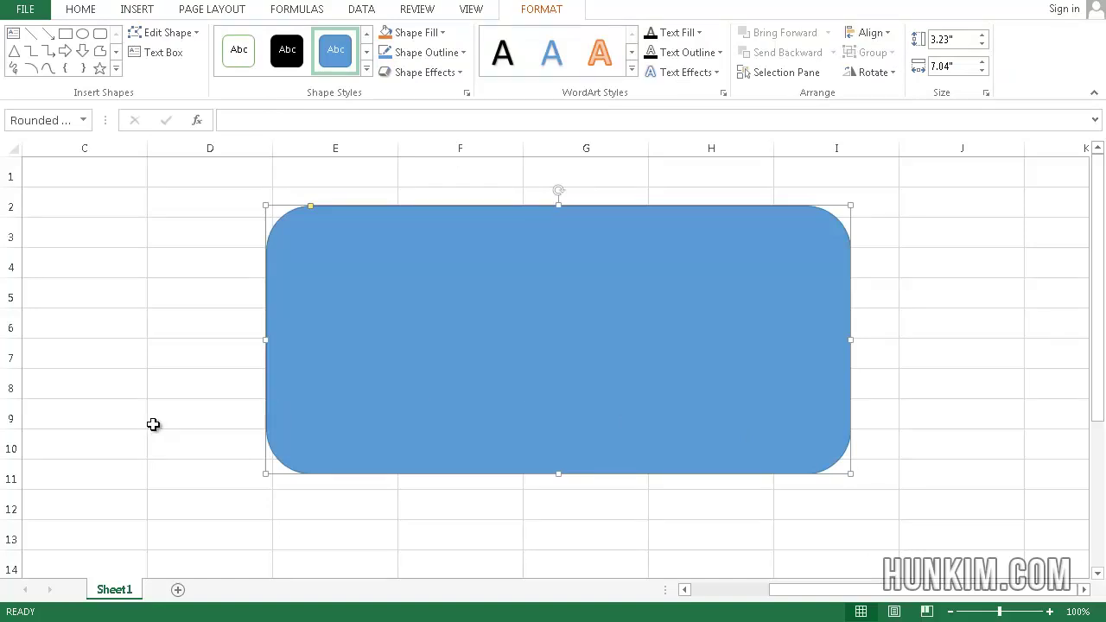
Step: Type 'Shapes' into the rounded rectangle and set its font size to 50
text(Shapes)
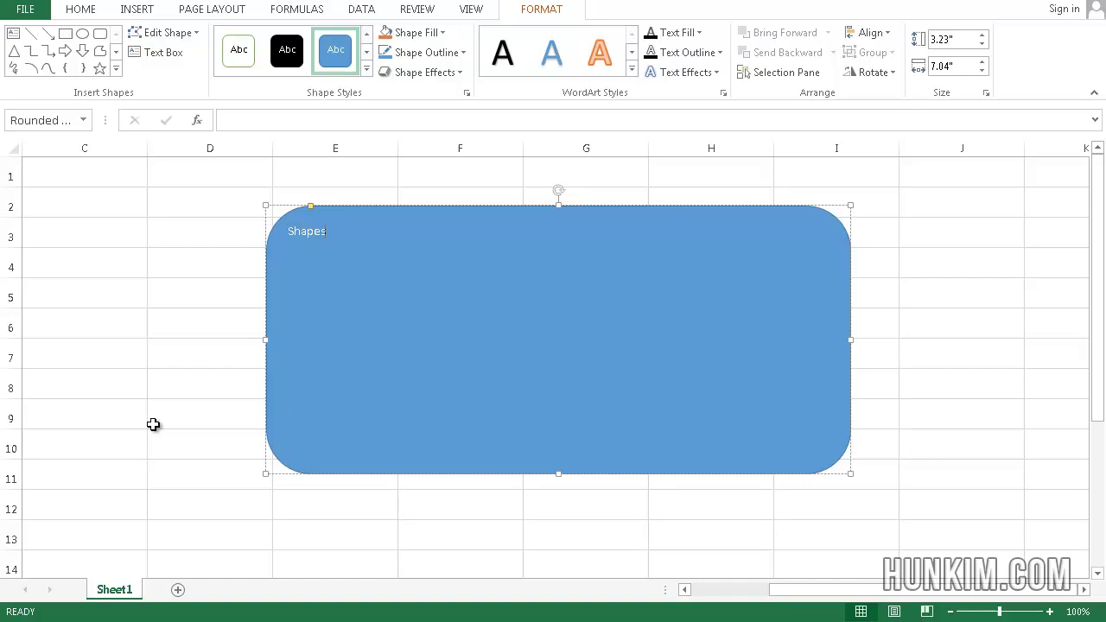
double_click(313, 235)
click(381, 179)
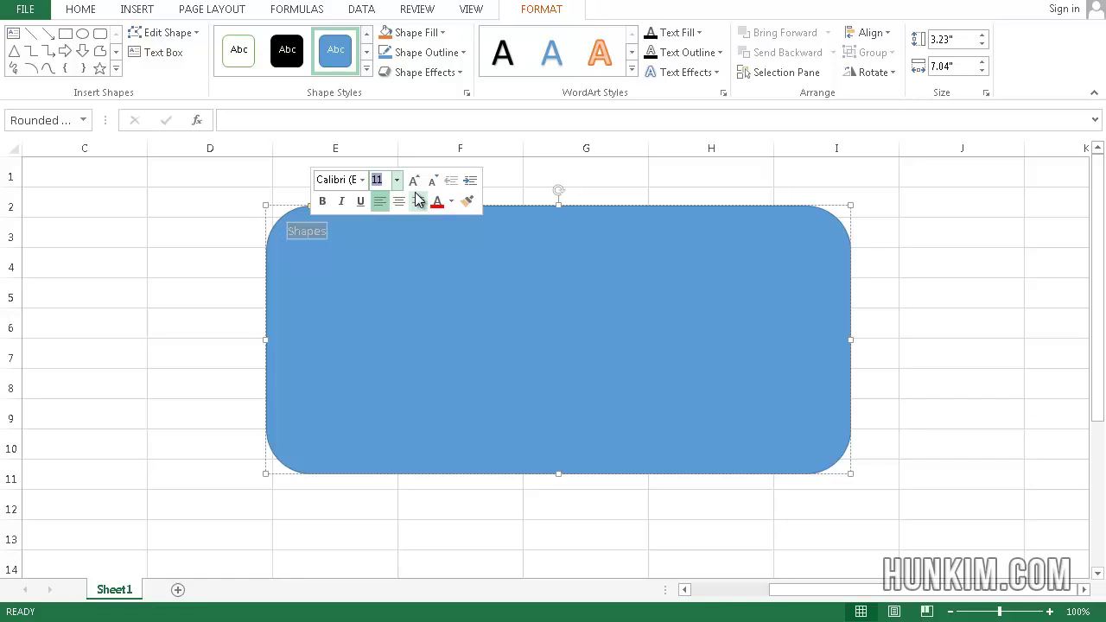
key(Return)
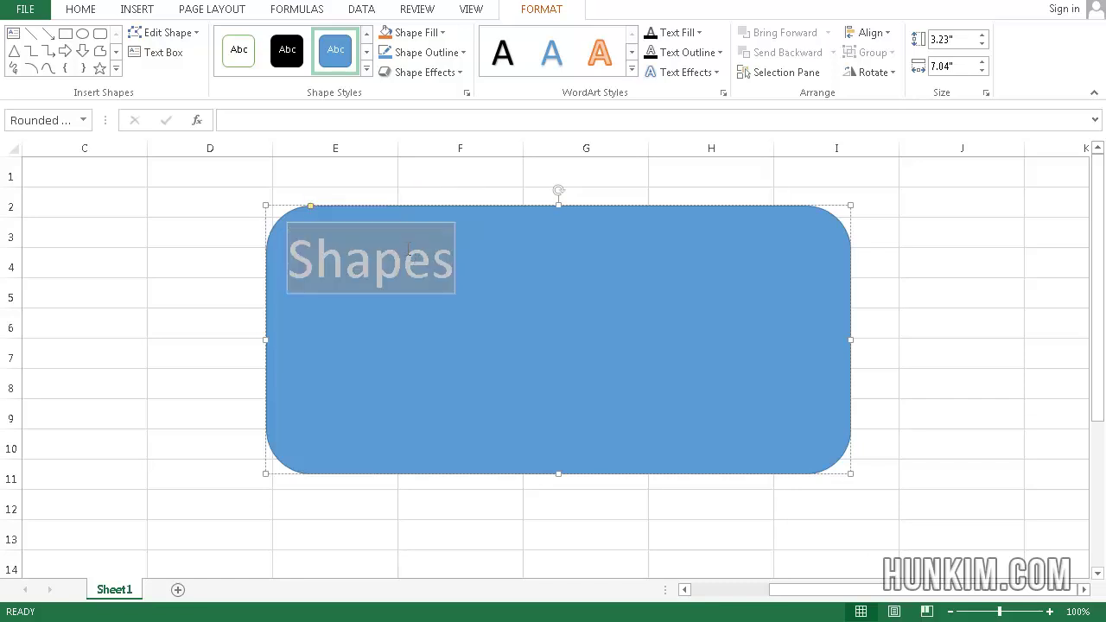
Step: Centre 'Shapes' horizontally and vertically with Center and Middle Align
click(399, 254)
double_click(397, 257)
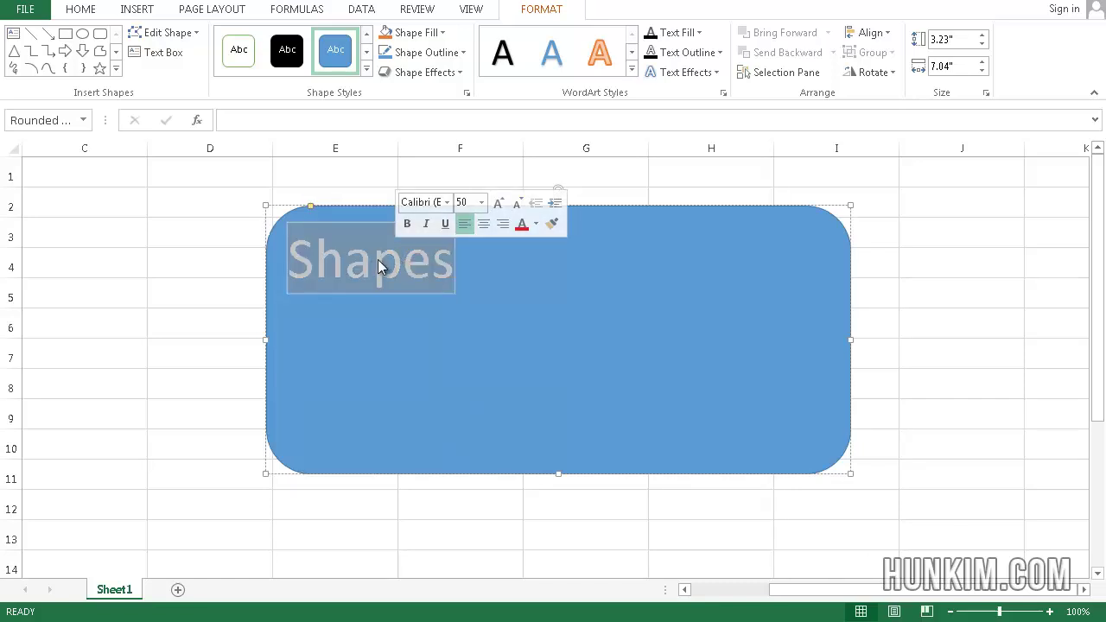
click(484, 225)
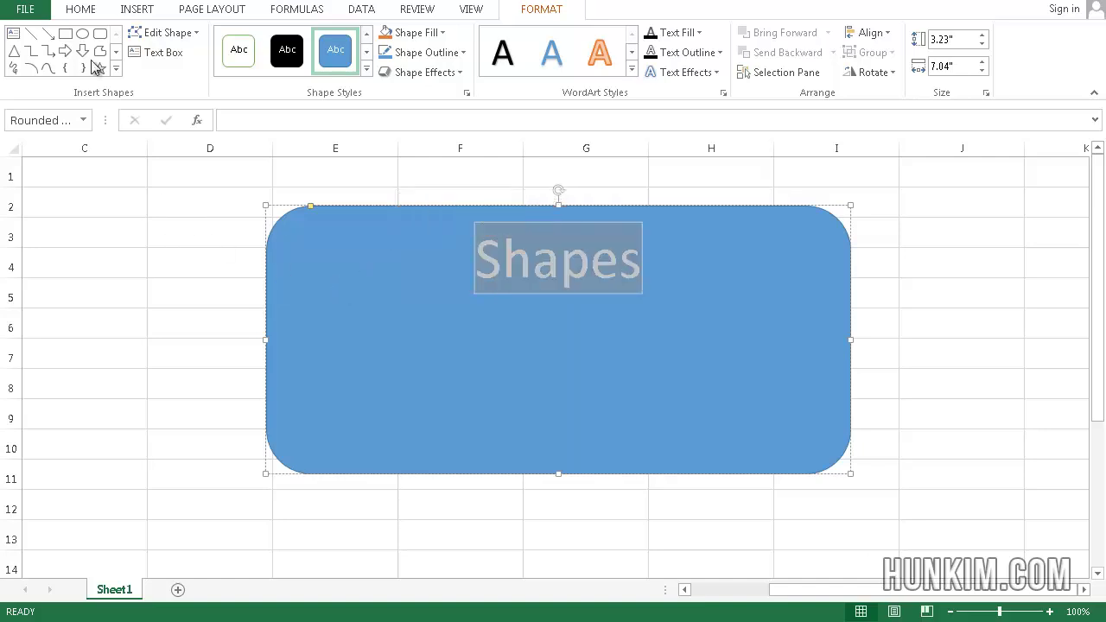
click(84, 12)
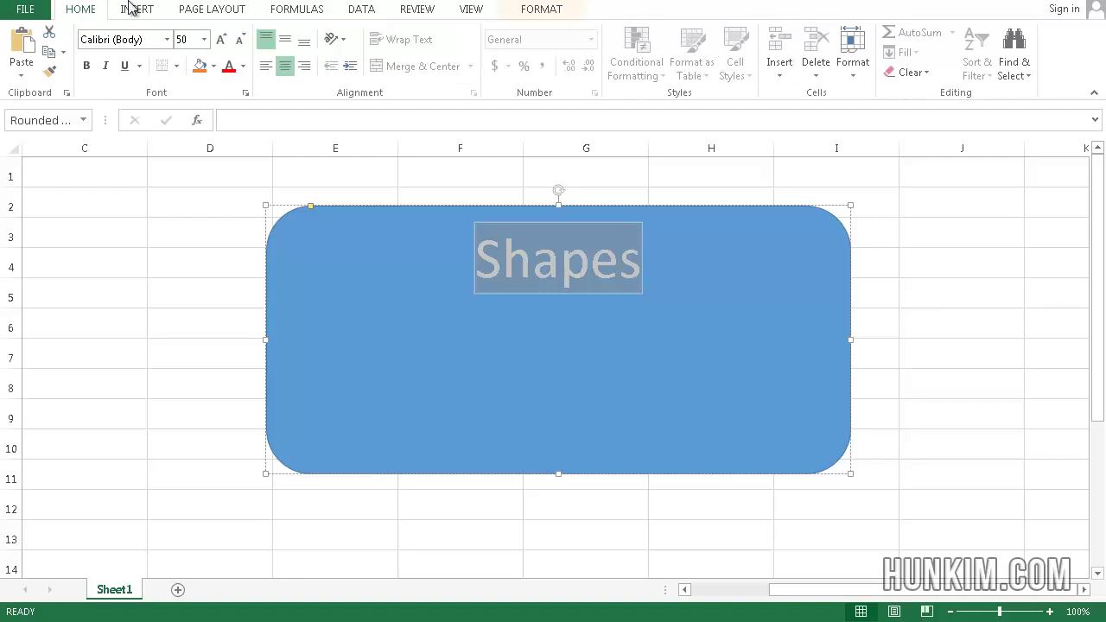
click(293, 46)
click(248, 208)
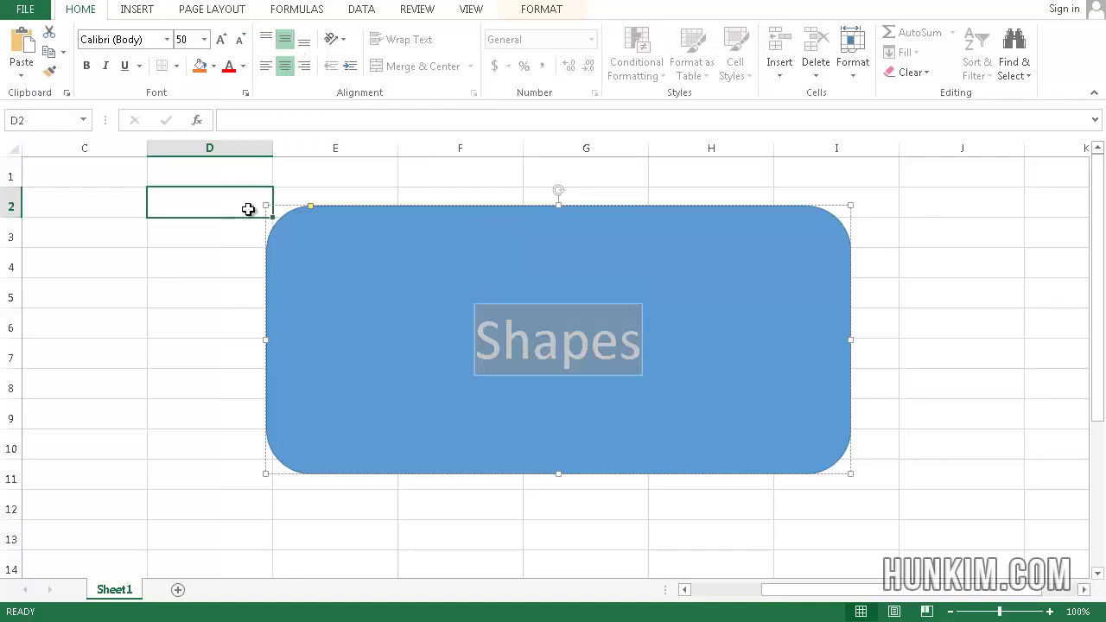
click(534, 326)
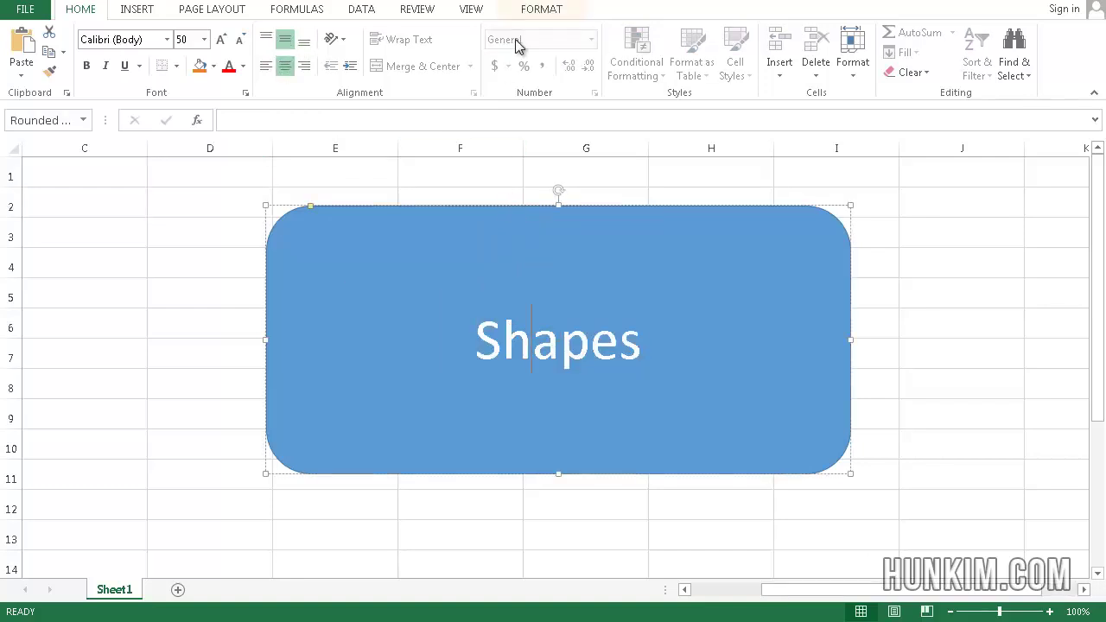
Step: Give 'Shapes' a dark WordArt style with a shadow
click(543, 12)
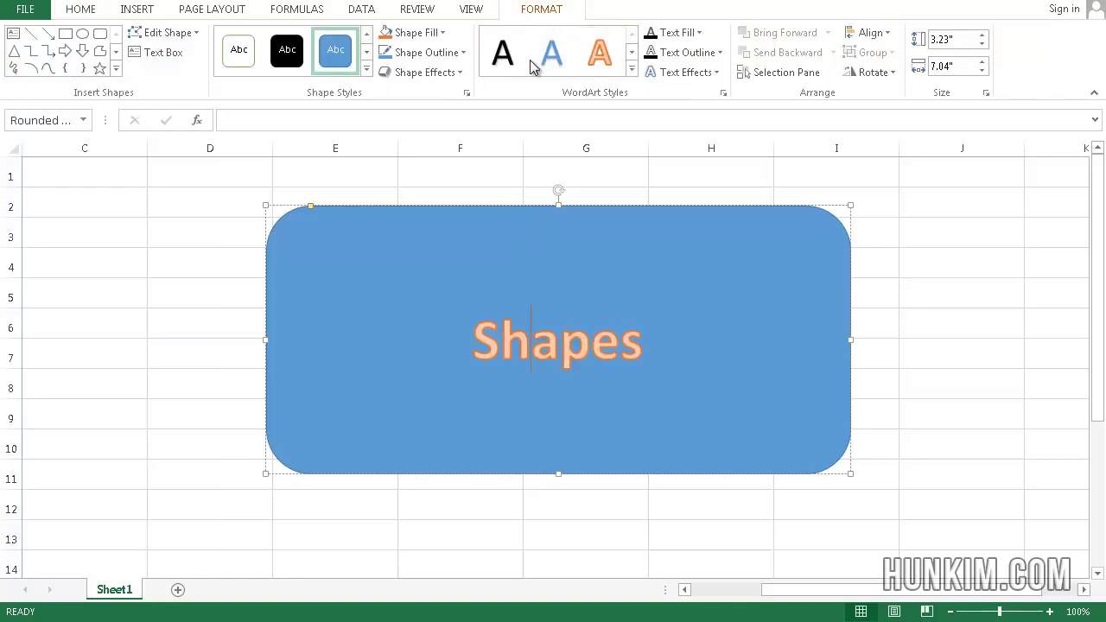
click(632, 69)
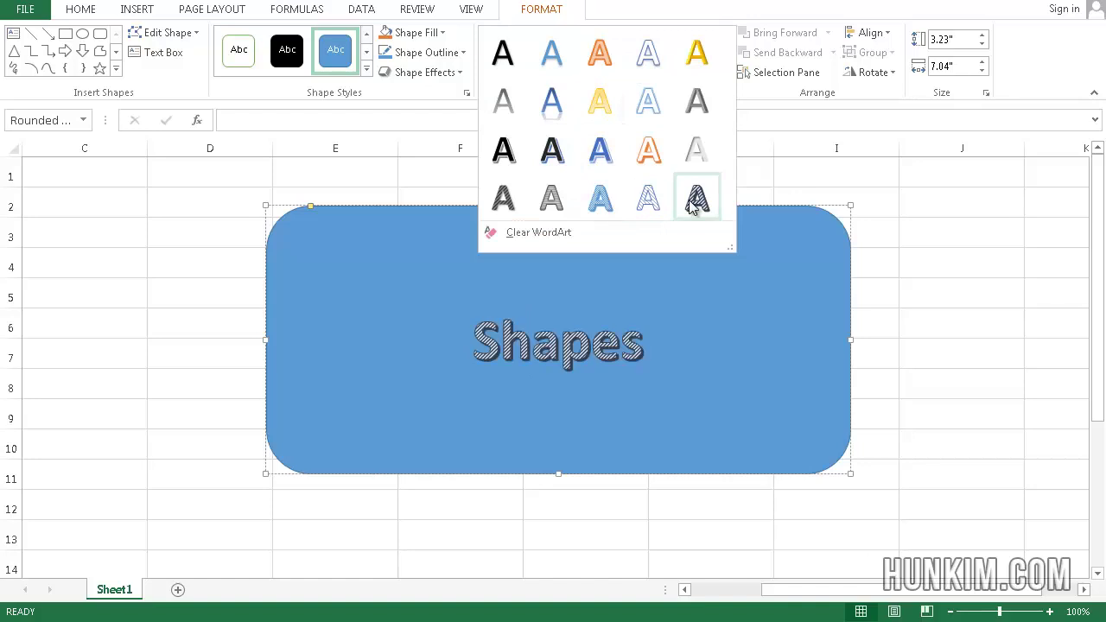
click(556, 153)
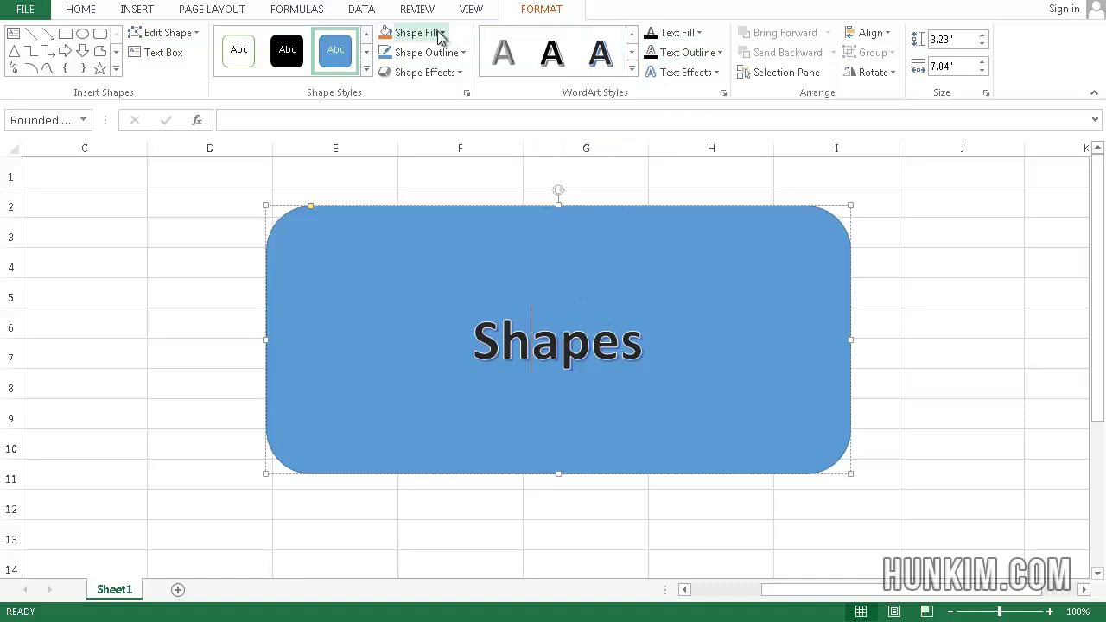
Step: Apply a blue gradient shape style to the rectangle, leaving Shape Fill unchanged
click(367, 71)
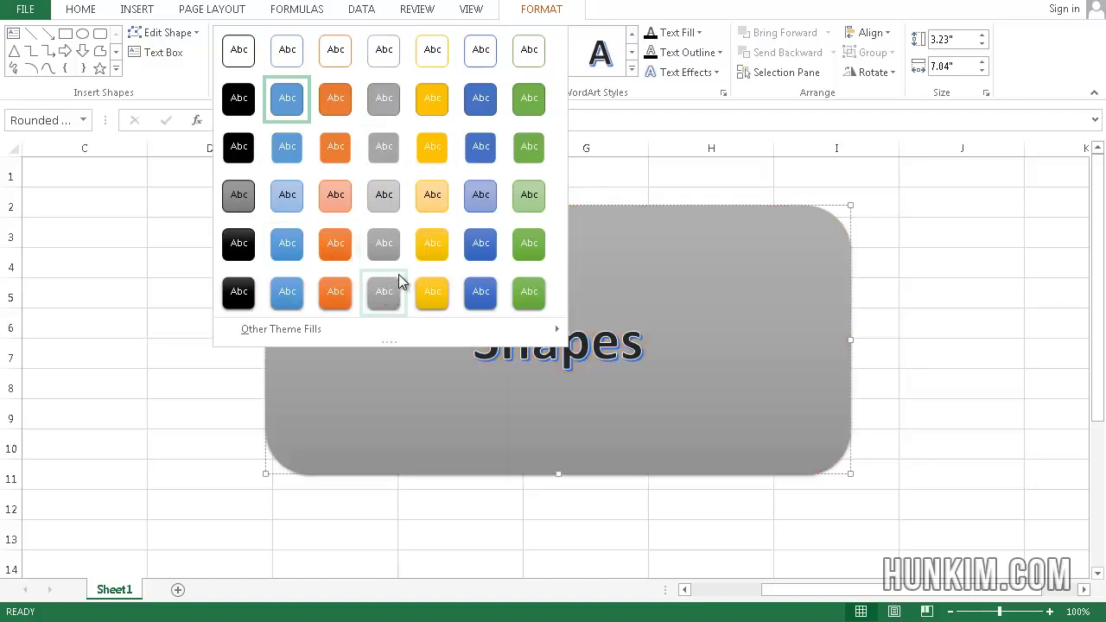
click(288, 295)
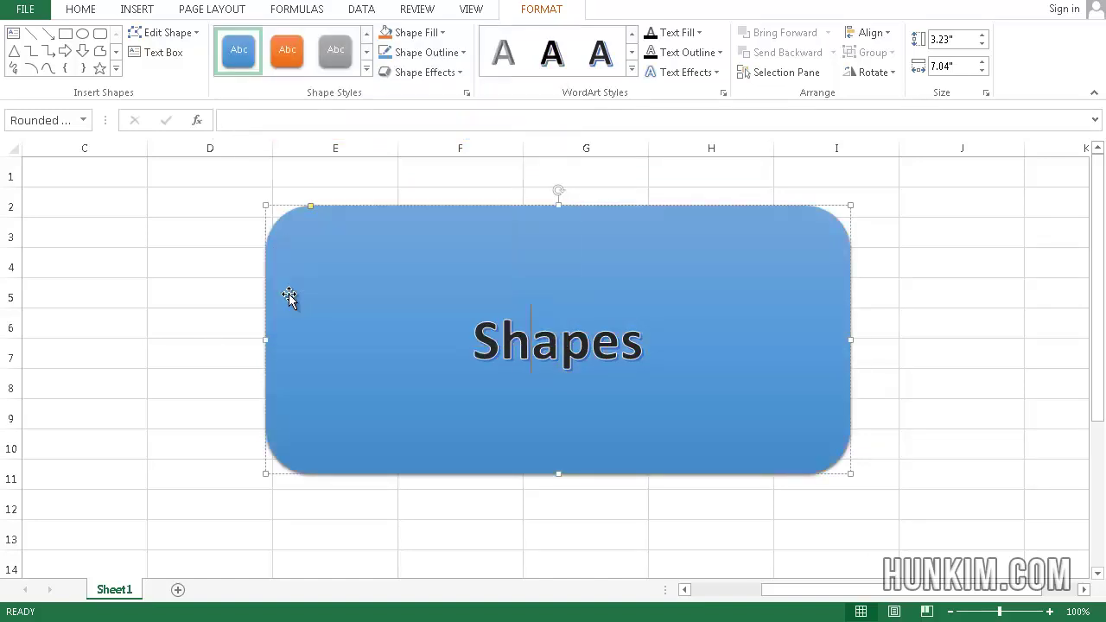
click(443, 33)
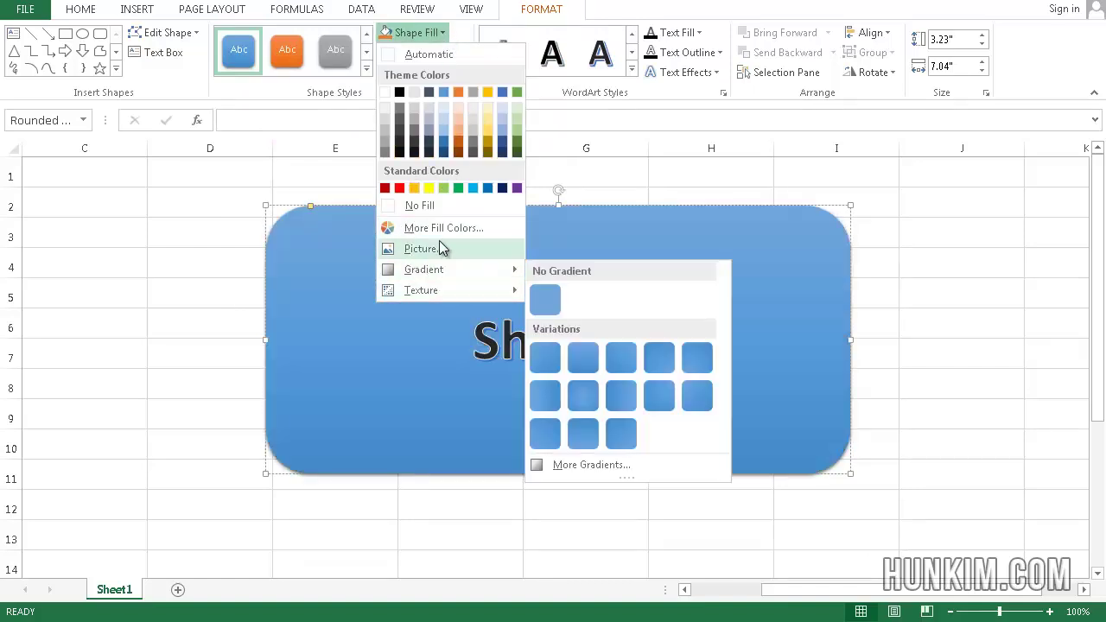
click(227, 236)
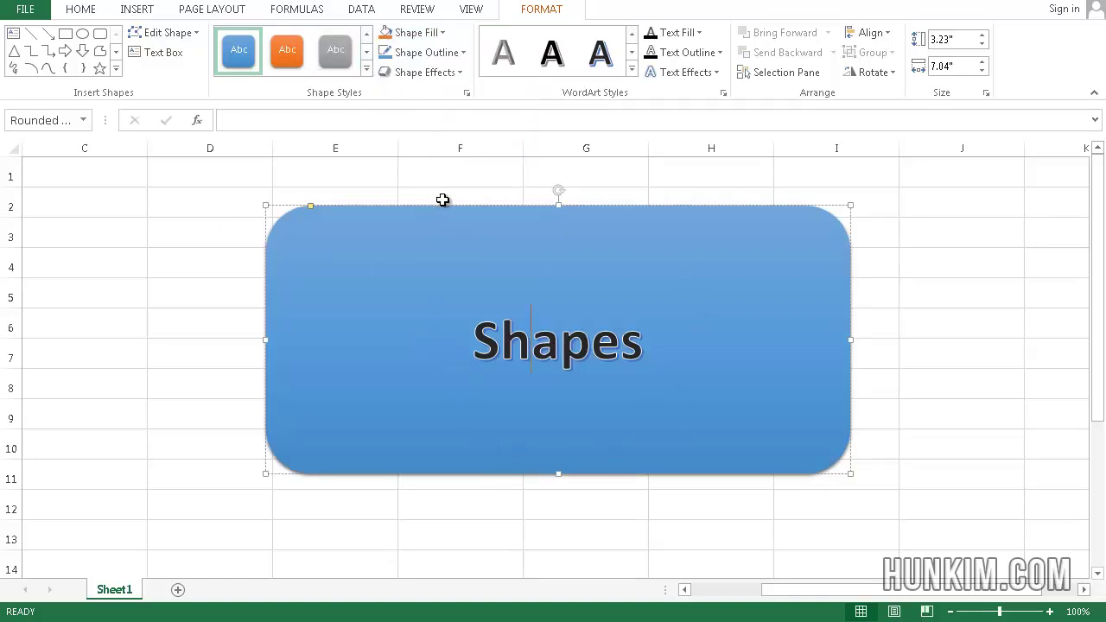
Step: Nudge the rectangle slightly and resize it to 2.39" by 5.18"
click(164, 291)
click(421, 285)
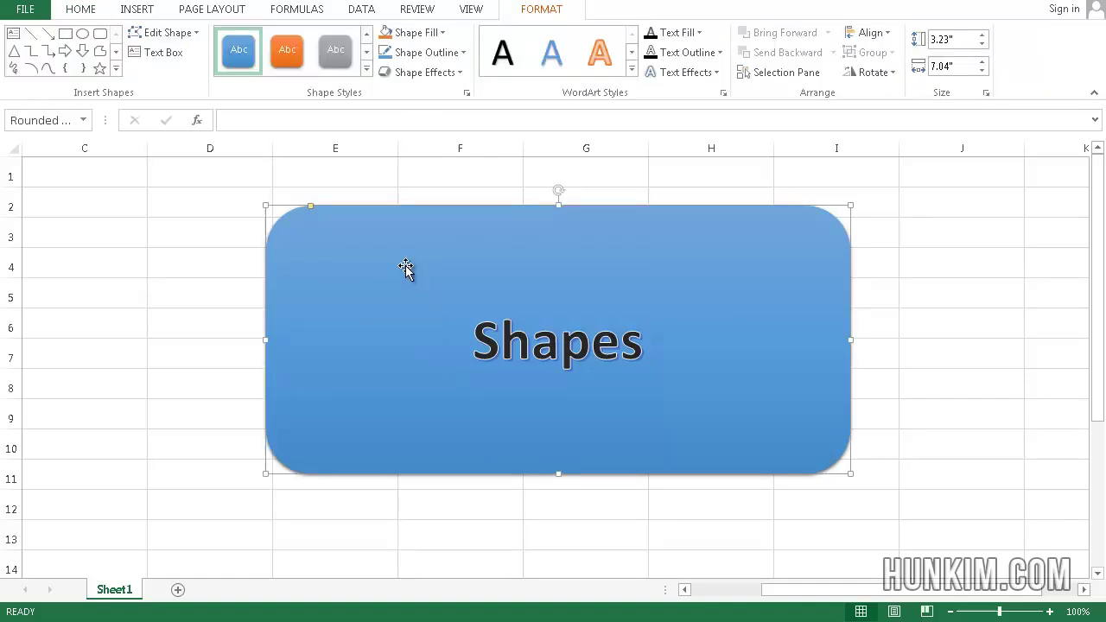
mouse_move(421, 207)
mouse_down()
mouse_move(476, 202)
mouse_move(548, 239)
mouse_move(434, 217)
mouse_up()
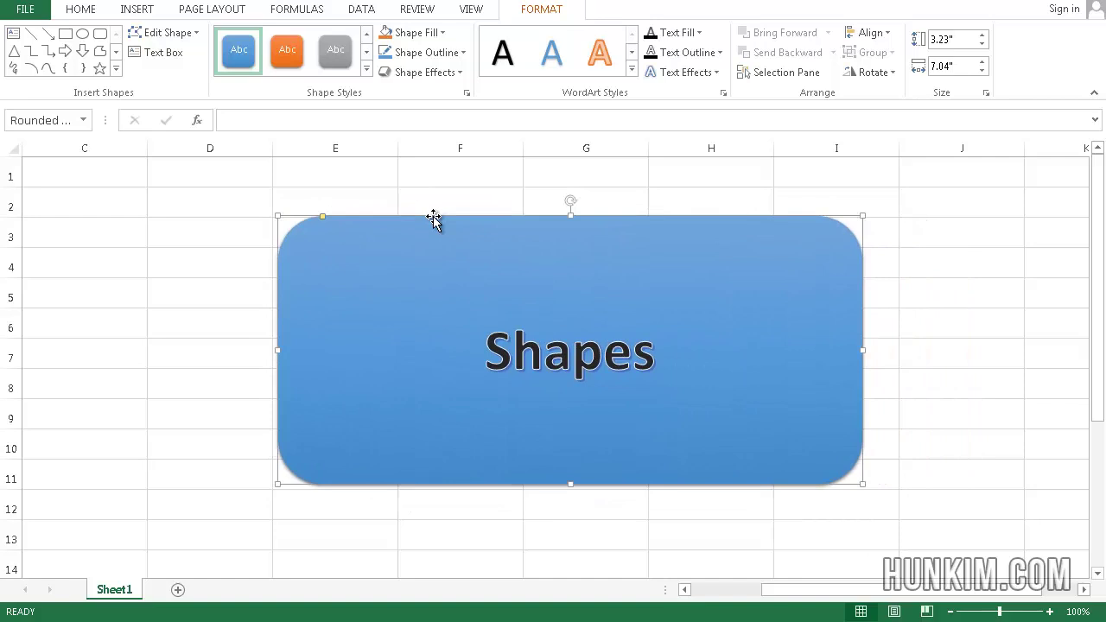
drag(863, 485, 708, 414)
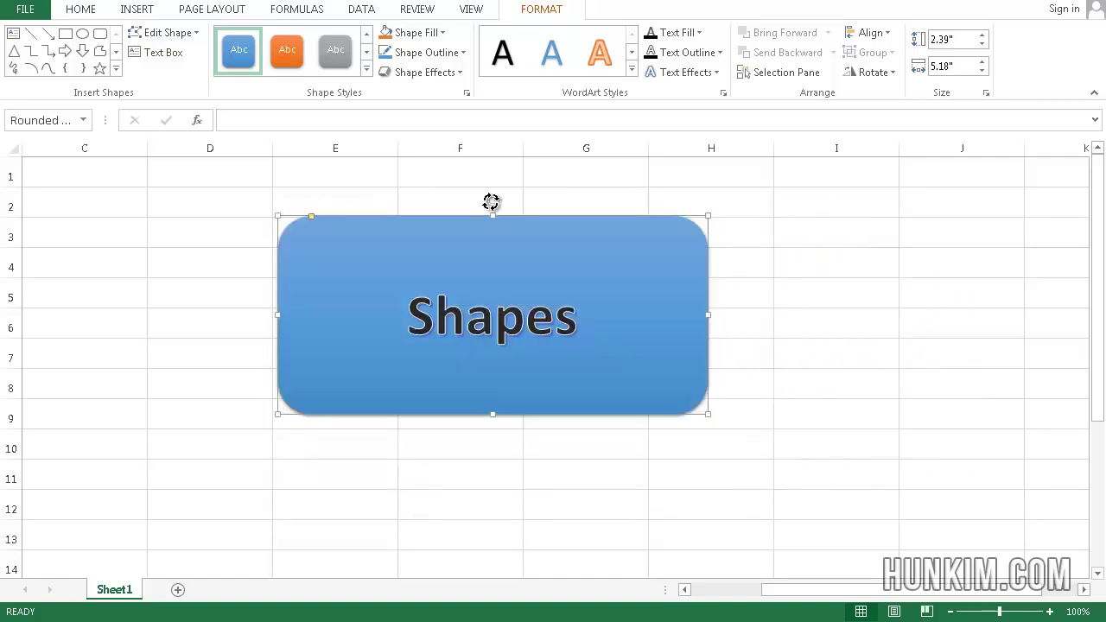
Step: Undo a trial rotation, then drag the yellow handle to round the corners more
drag(491, 201, 528, 194)
key(ctrl+z)
mouse_move(311, 219)
mouse_down()
mouse_move(383, 217)
mouse_move(311, 224)
mouse_up()
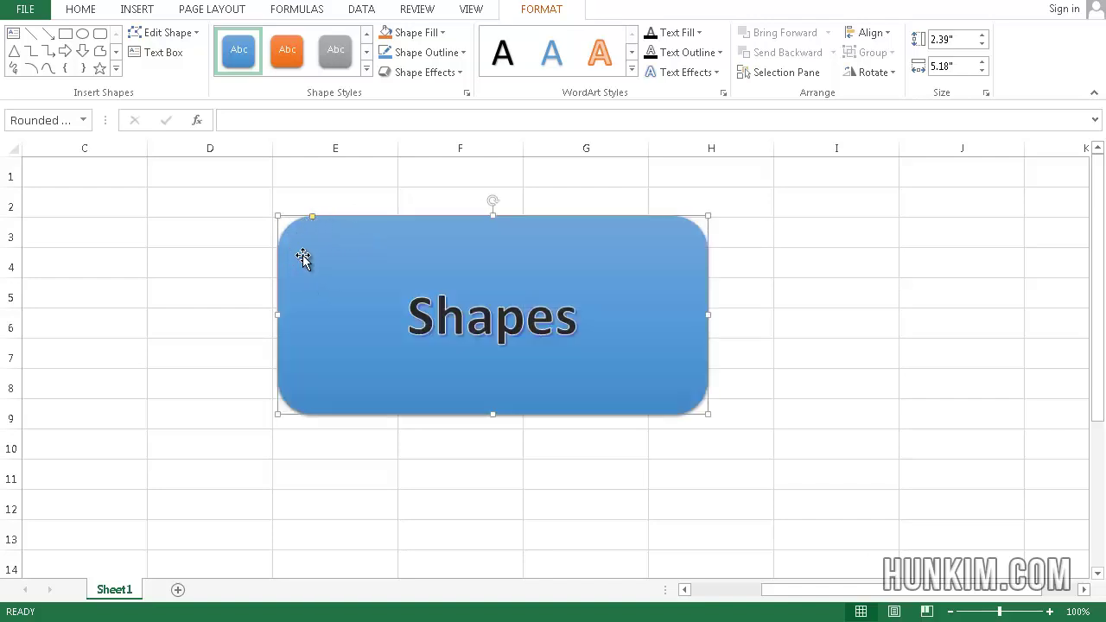
click(183, 374)
click(223, 244)
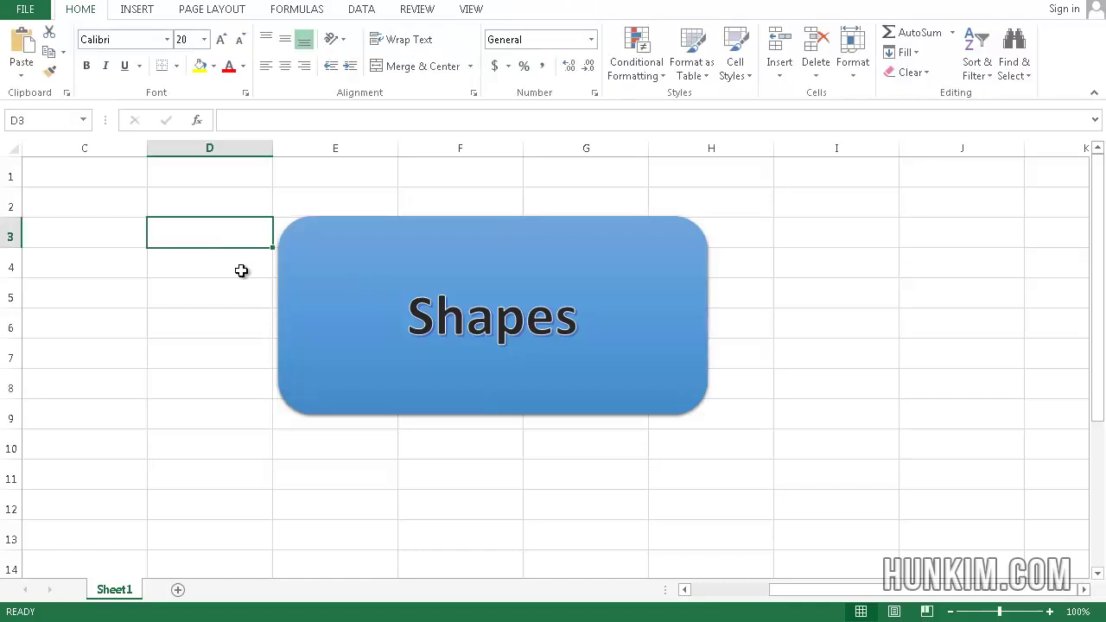
click(241, 271)
click(245, 296)
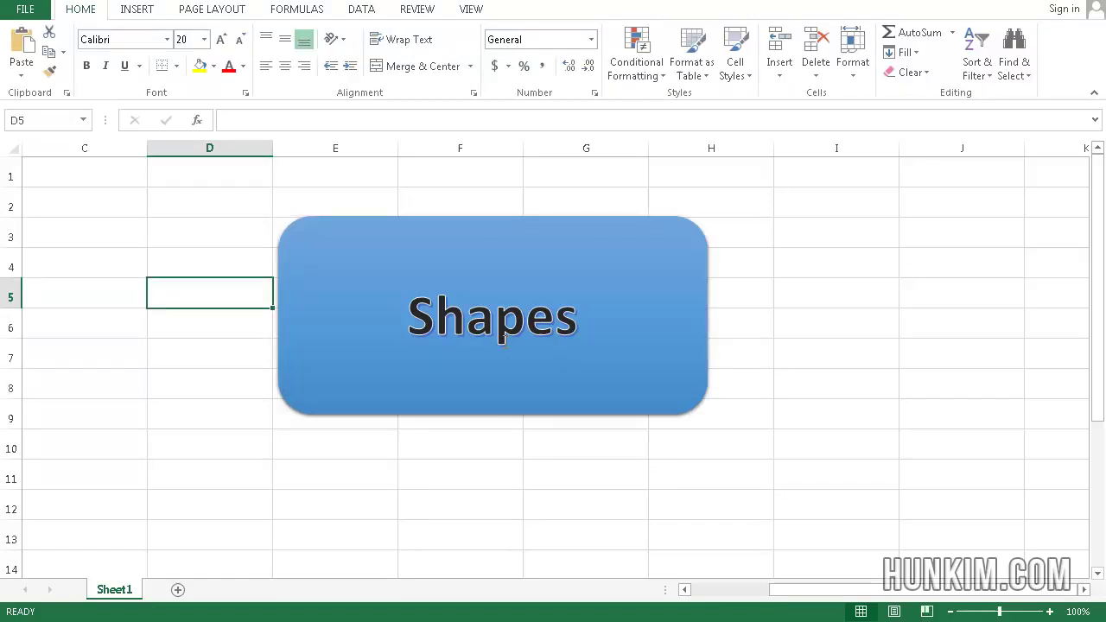